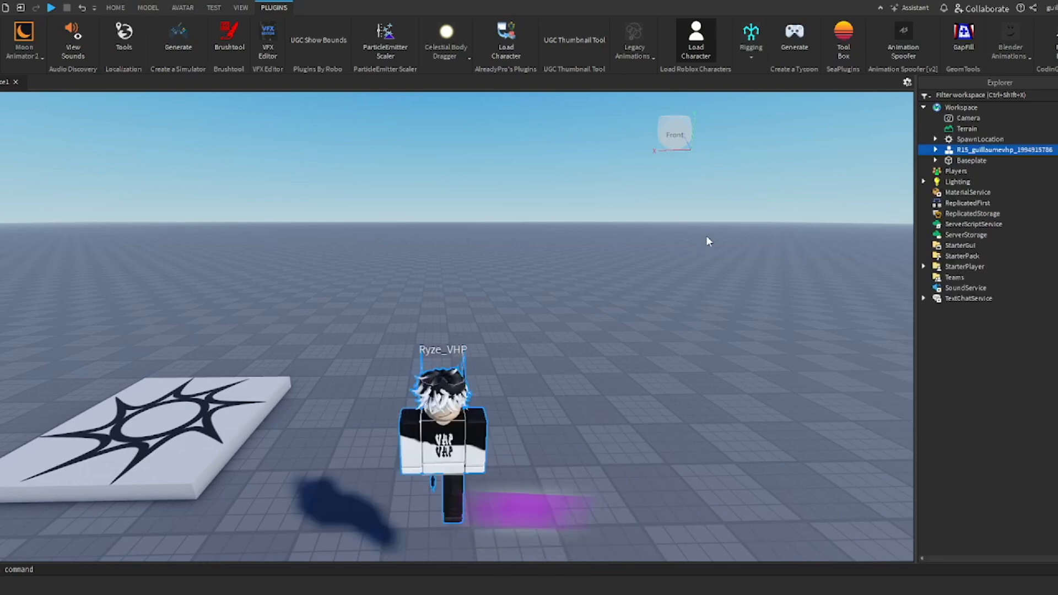
drag(467, 426, 474, 406)
scroll(475, 406, down, 3)
scroll(477, 383, up, 7)
right_drag(475, 406, 480, 384)
scroll(473, 375, down, 5)
scroll(474, 379, up, 6)
scroll(475, 379, down, 6)
scroll(475, 379, up, 3)
scroll(477, 383, down, 5)
scroll(484, 380, up, 1)
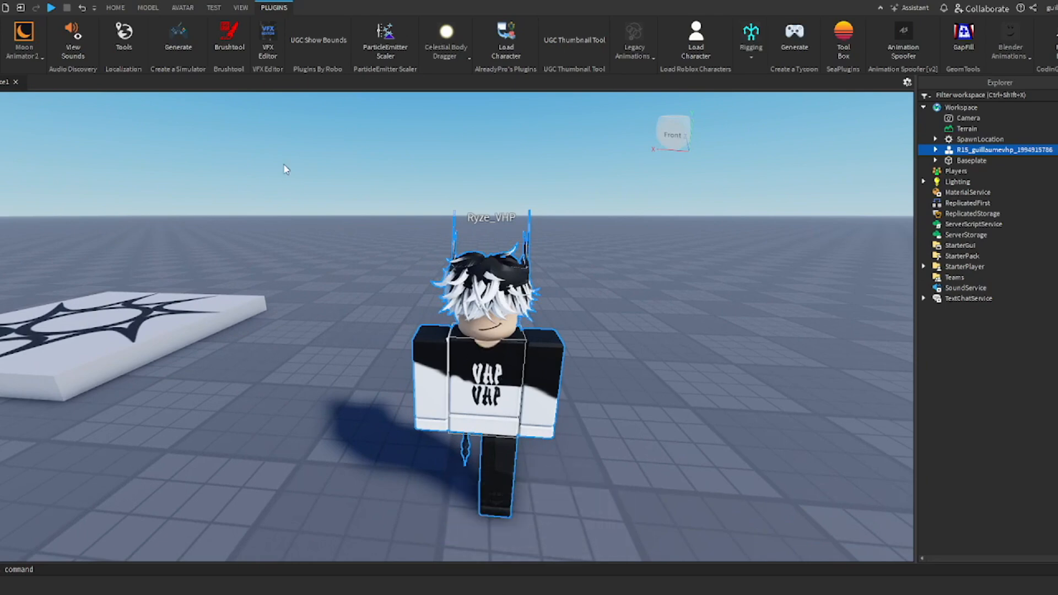
Open the Animation Editor and choose the R15 character as the rig to animate
click(182, 8)
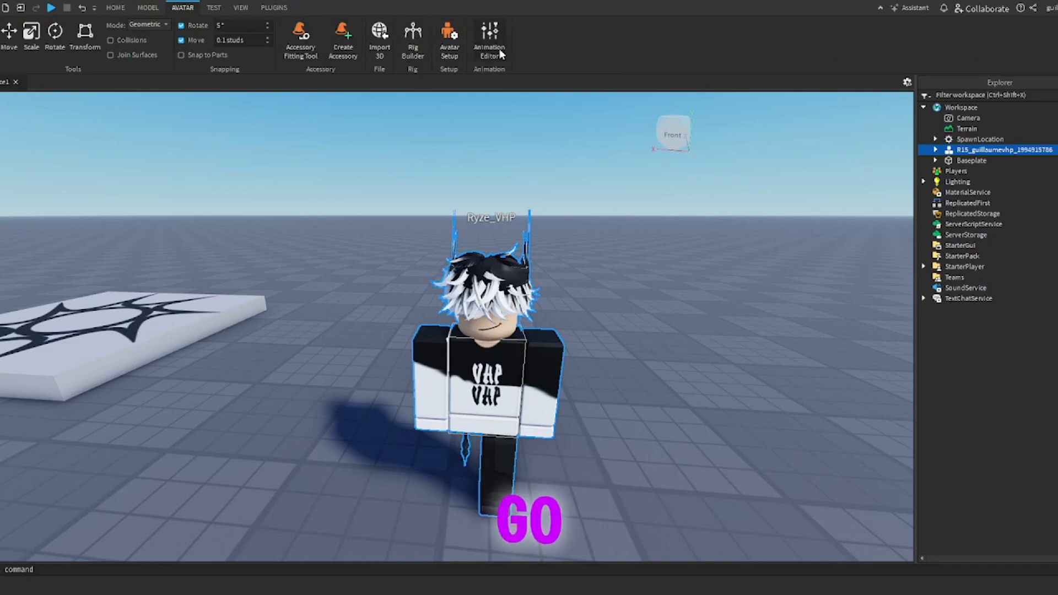
click(274, 7)
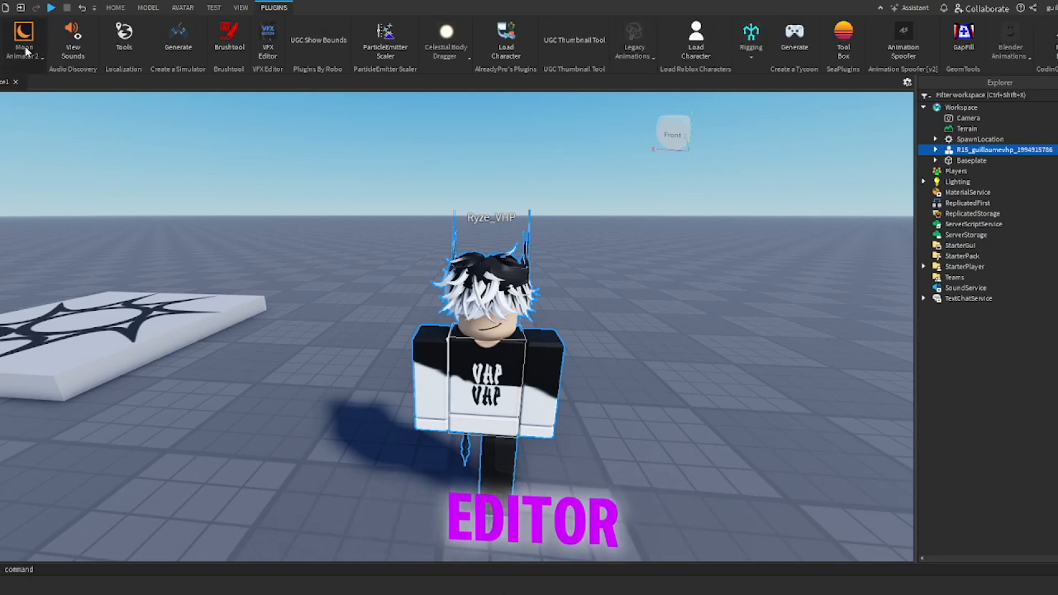
click(183, 7)
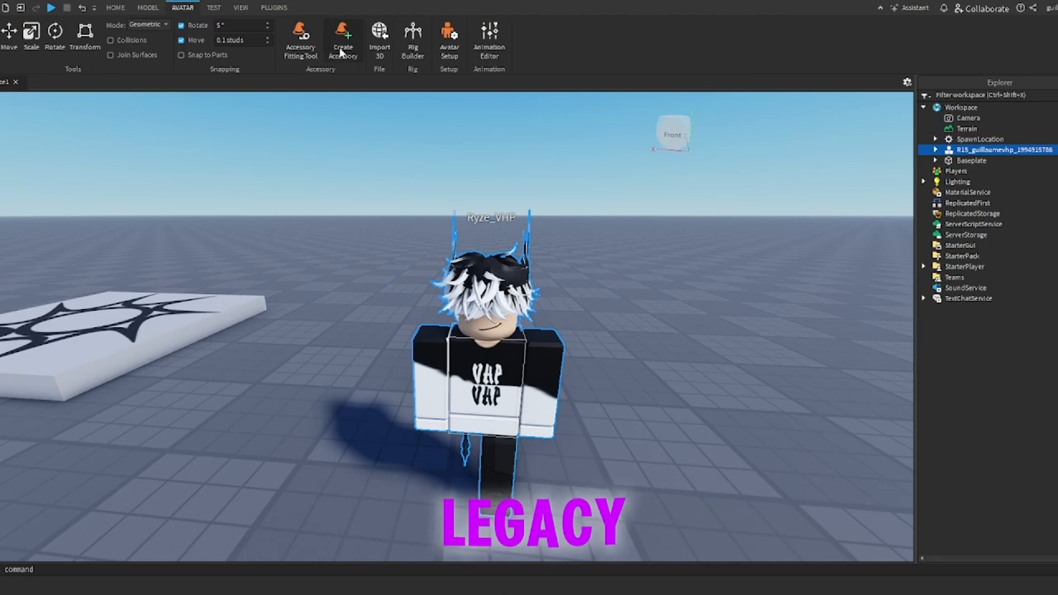
click(485, 48)
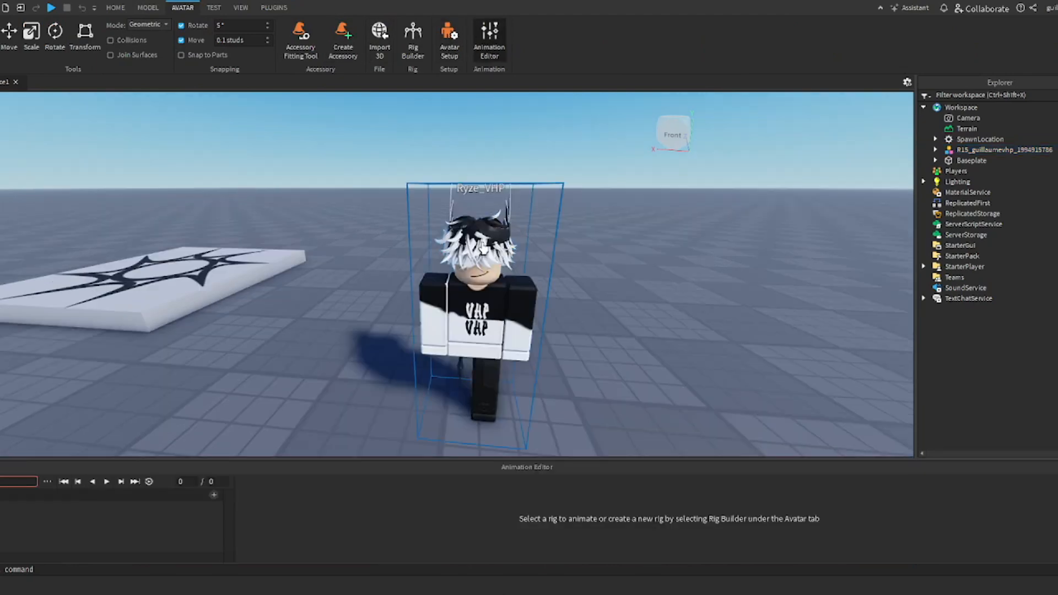
click(474, 312)
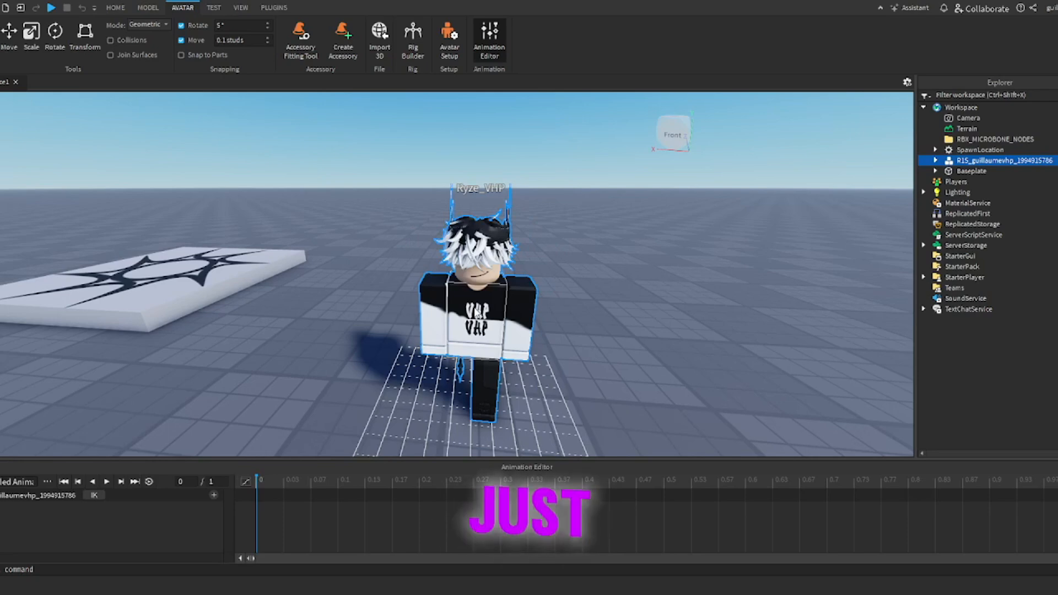
Rotate the character's left upper arm and lower arm slightly at the start of the animation
click(523, 306)
drag(511, 280, 515, 247)
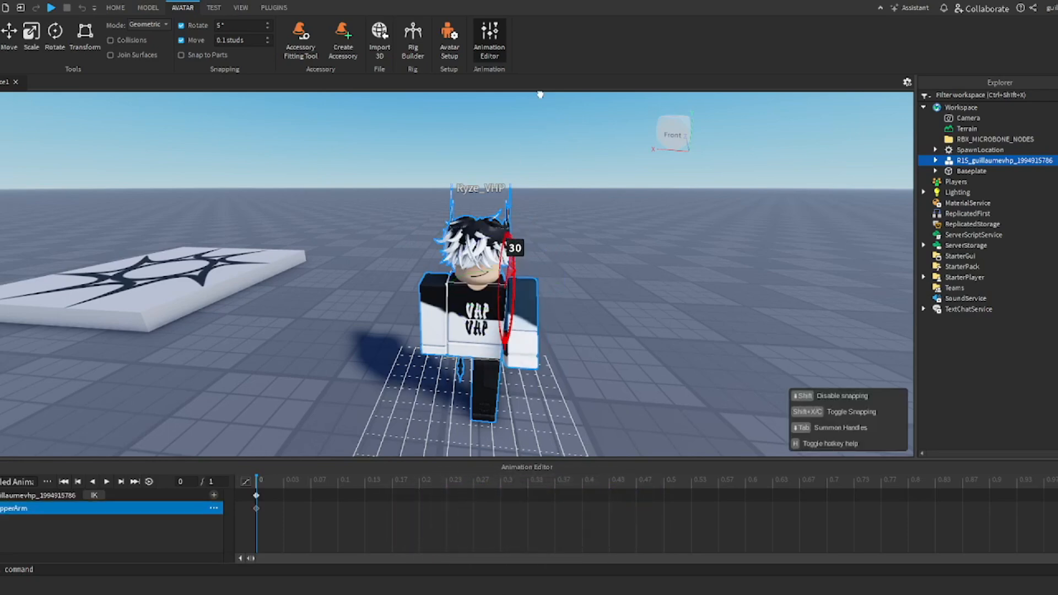
drag(540, 94, 498, 3)
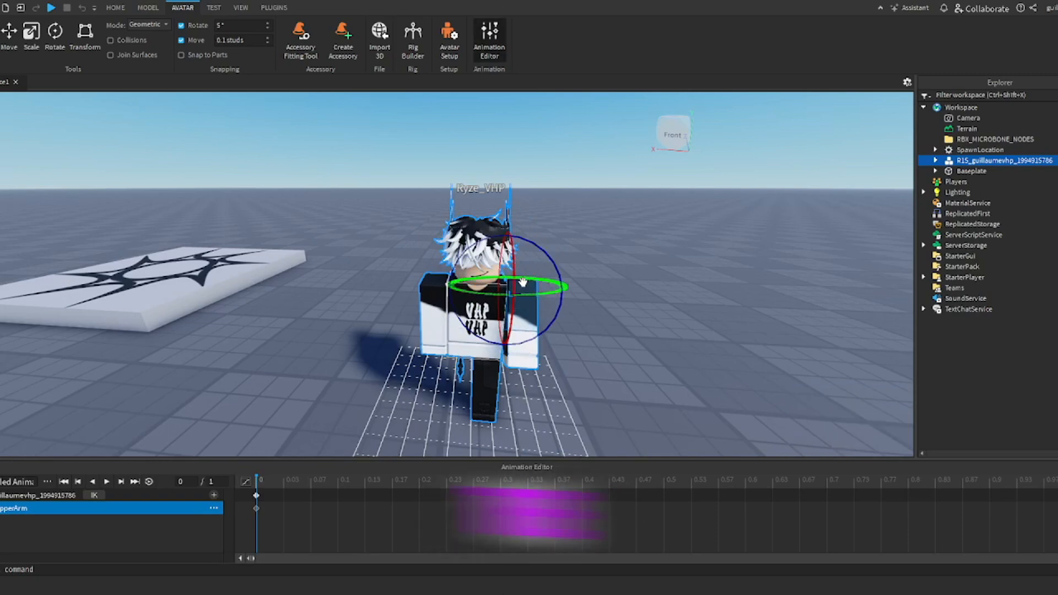
click(526, 333)
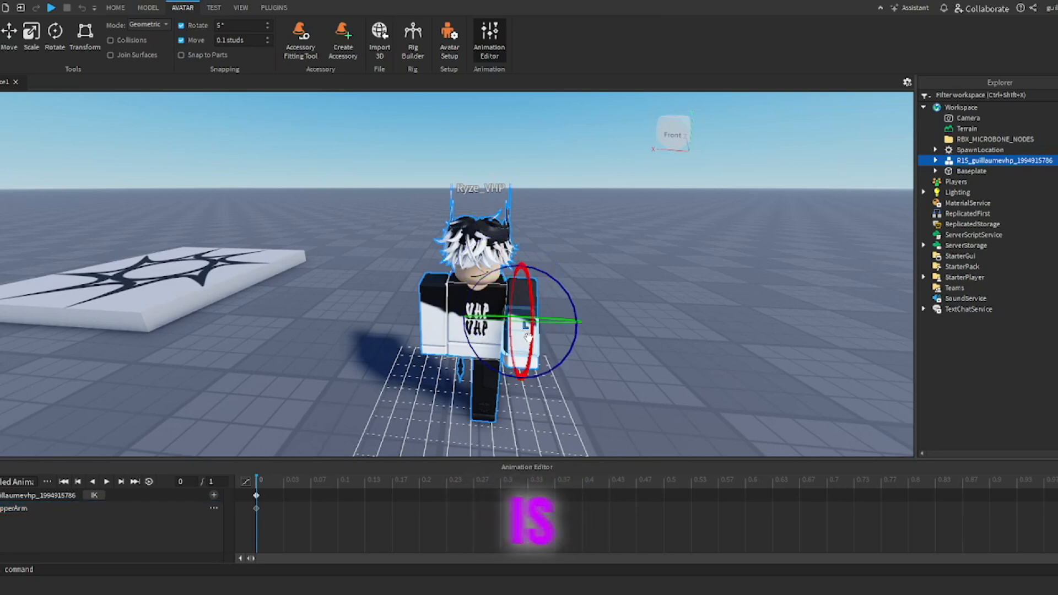
drag(527, 335, 582, 365)
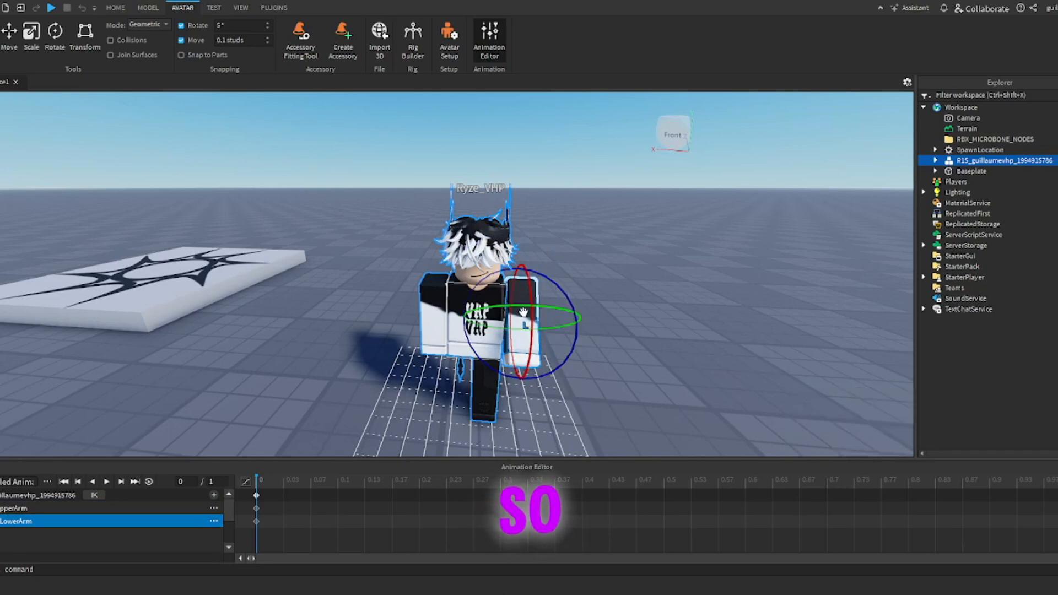
click(583, 353)
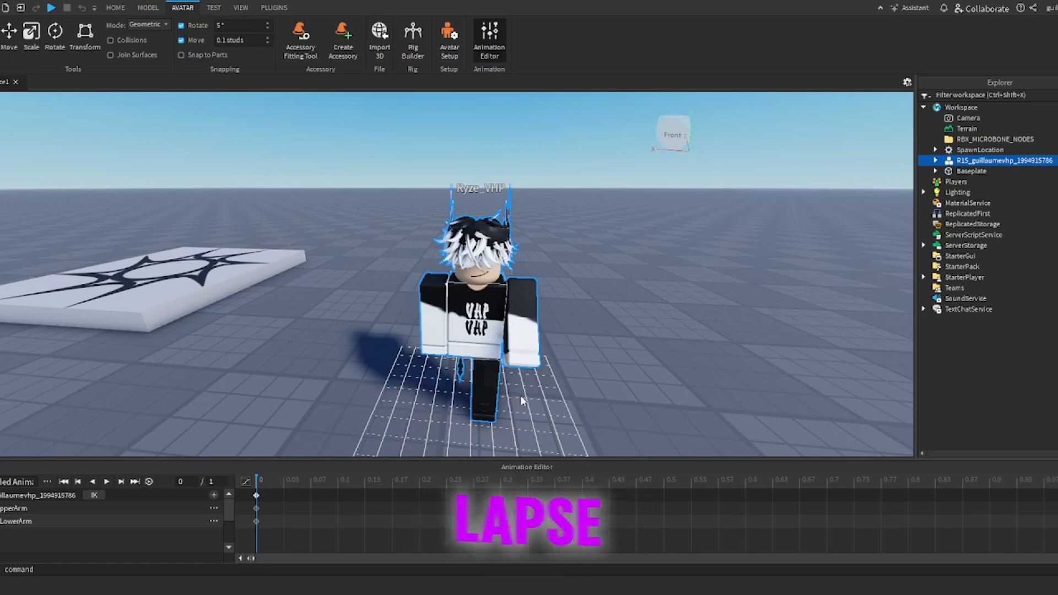
Rotate the character's limbs joint by joint into a pose with both arms raised and bent away from the body
right_drag(522, 401, 573, 380)
click(568, 327)
click(507, 237)
click(422, 248)
right_drag(425, 248, 474, 247)
click(443, 363)
drag(442, 367, 442, 380)
click(446, 405)
right_drag(474, 308, 573, 274)
click(460, 353)
drag(442, 335, 468, 309)
right_drag(468, 309, 584, 317)
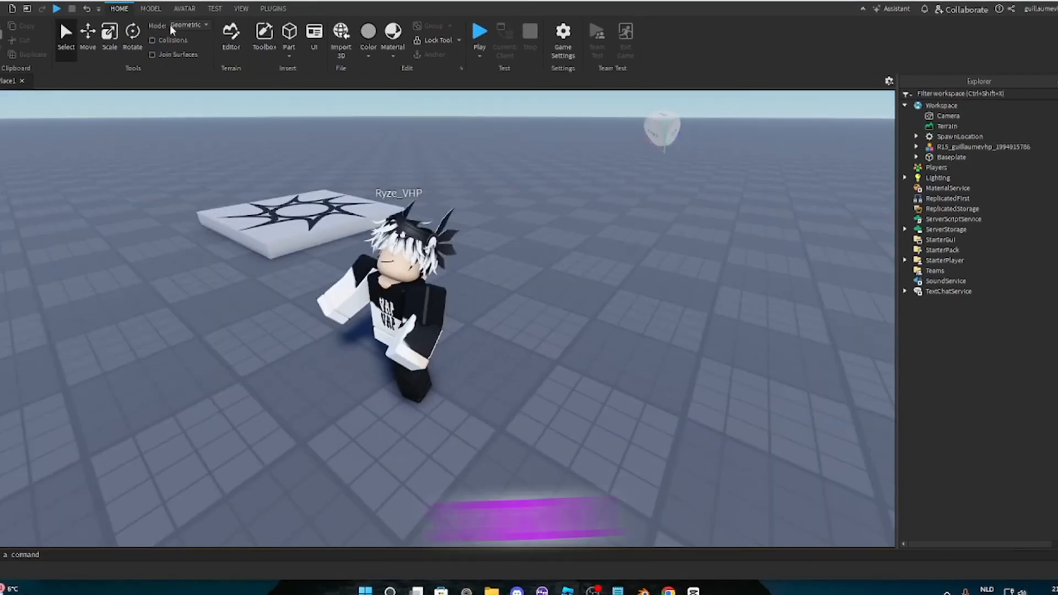
Try twice to load the posed character as a rig in the Animation Editor
click(150, 9)
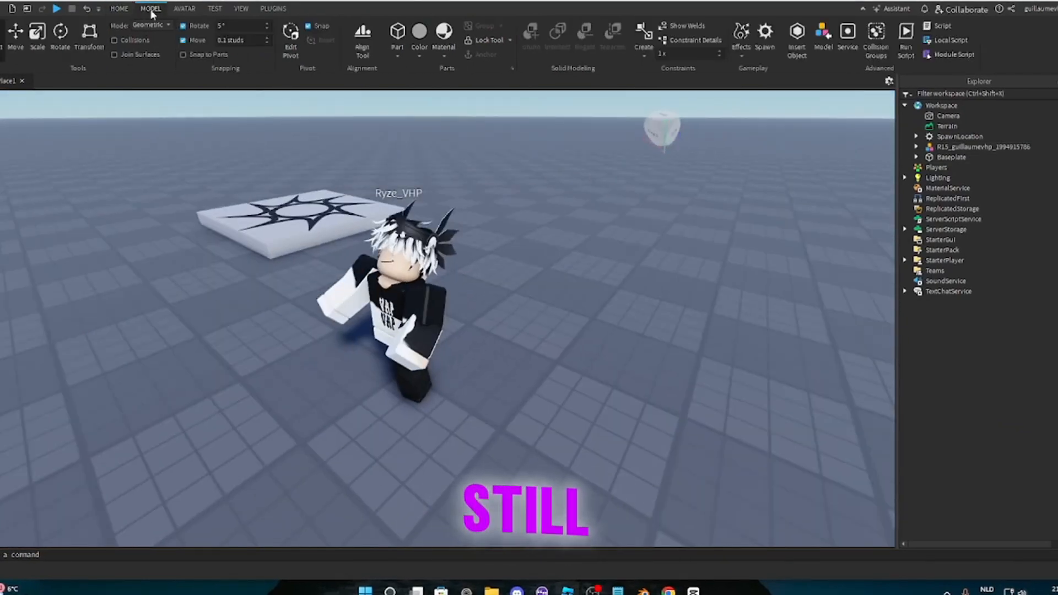
click(184, 9)
click(482, 38)
click(397, 253)
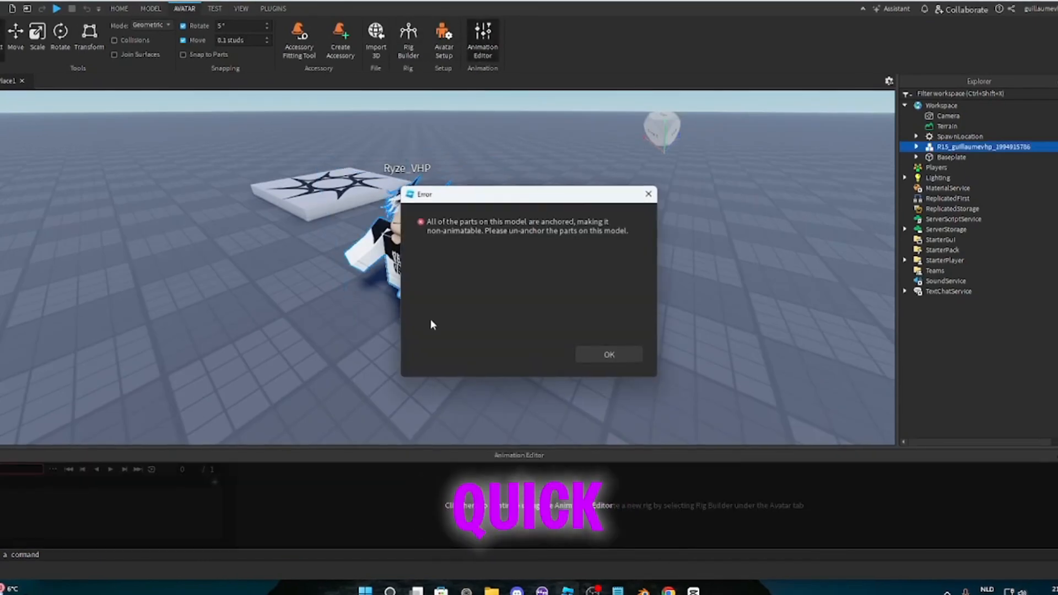
click(609, 354)
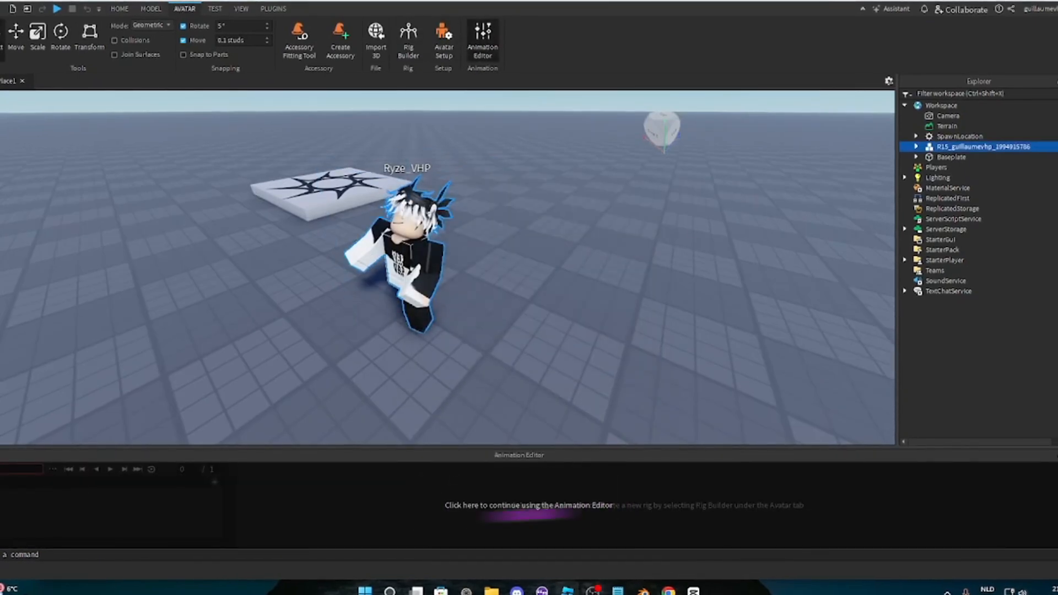
click(577, 507)
click(397, 215)
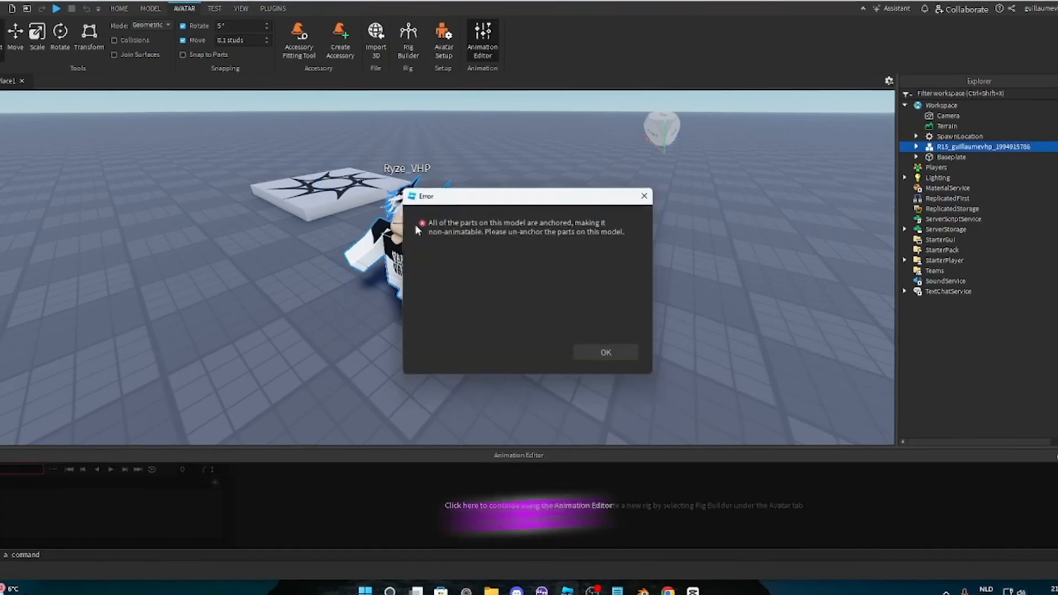
click(576, 353)
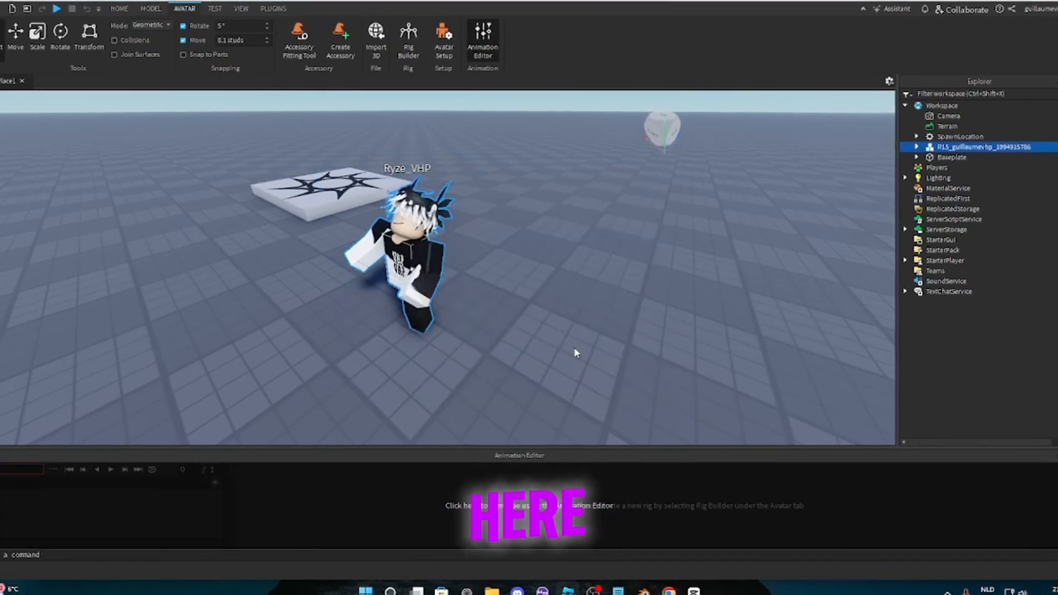
Un-anchor the parts of the selected R15 character model
click(118, 8)
click(150, 9)
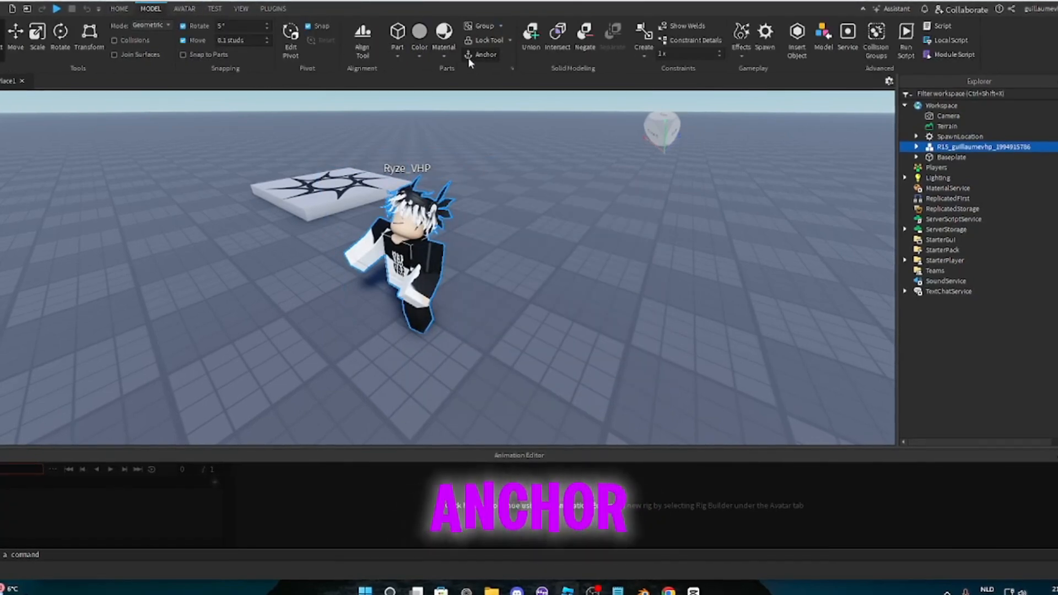
click(482, 54)
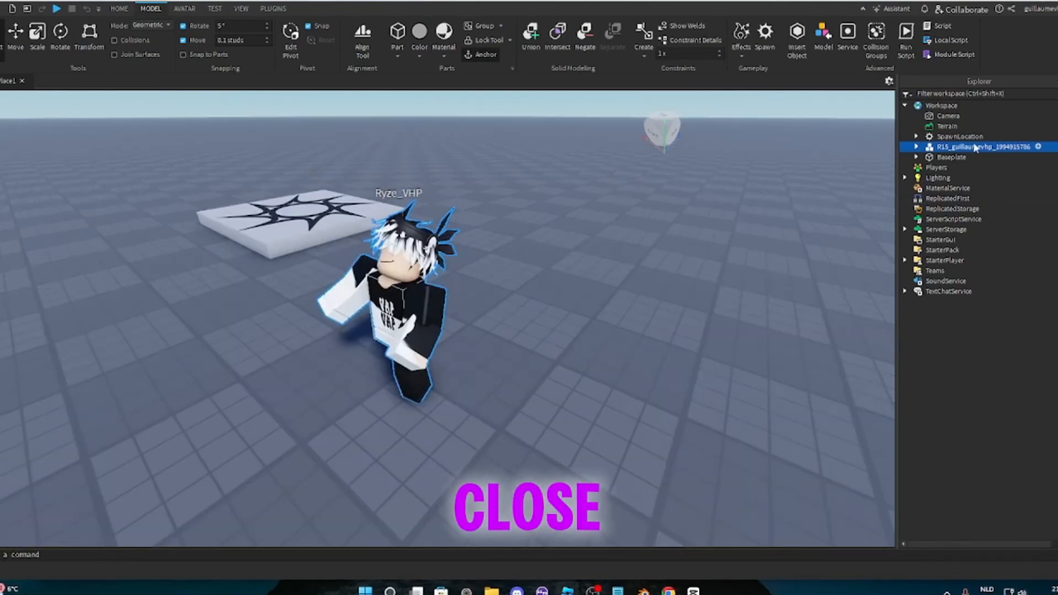
Export the R15 character model to the Downloads folder as an OBJ file named "HELLLO I AM STEVE"
right_click(948, 147)
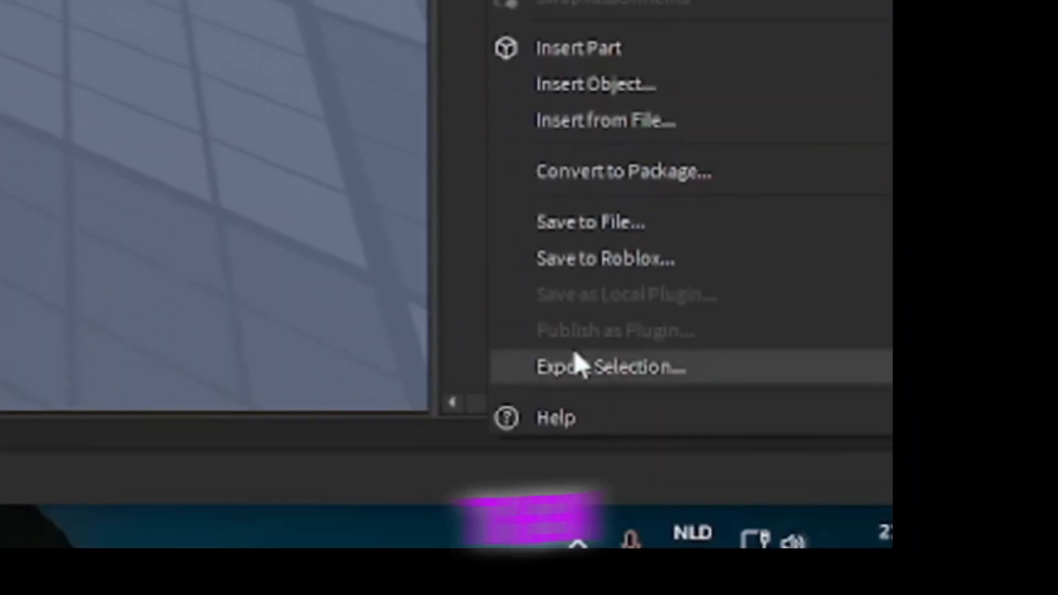
click(576, 365)
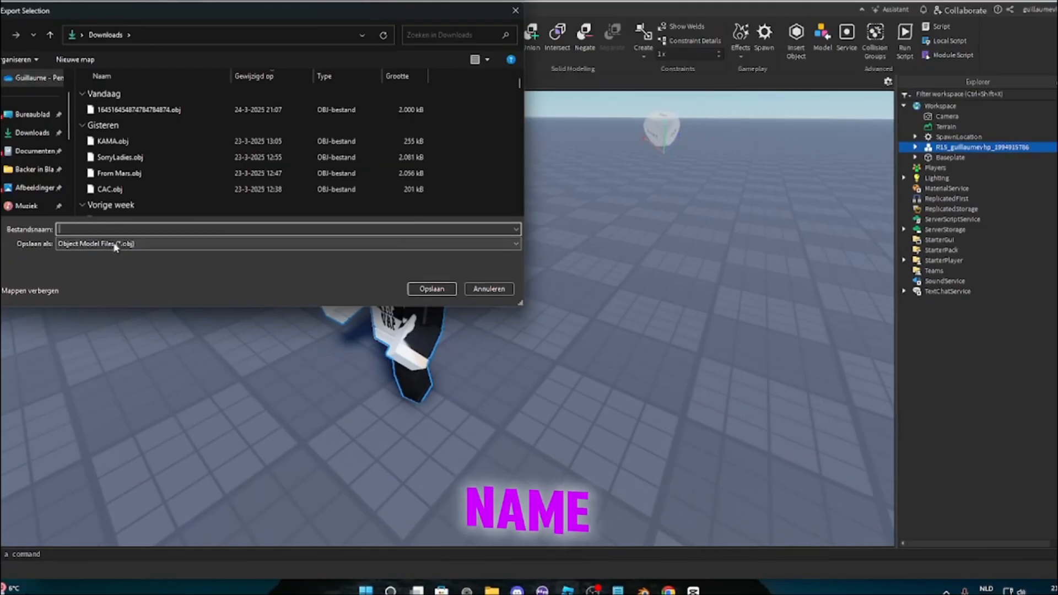
text(H)
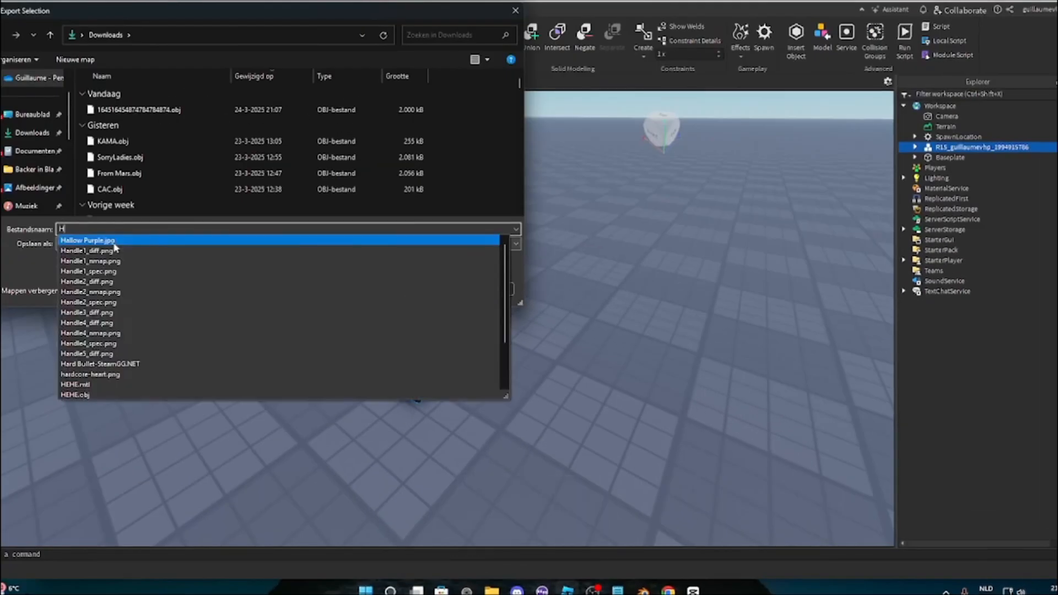
text(ELLLO)
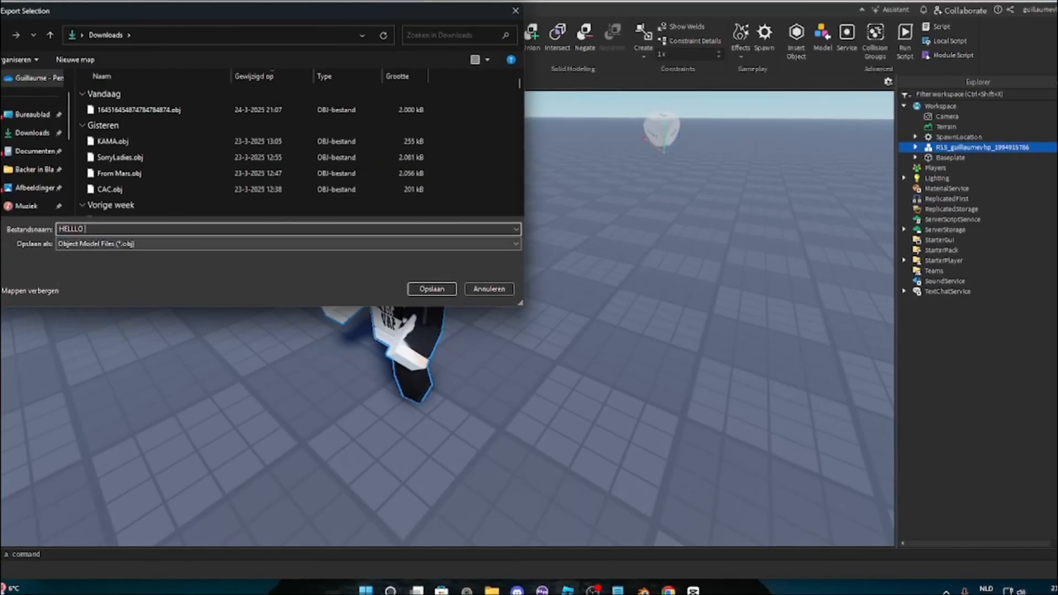
text( I AM STEVE)
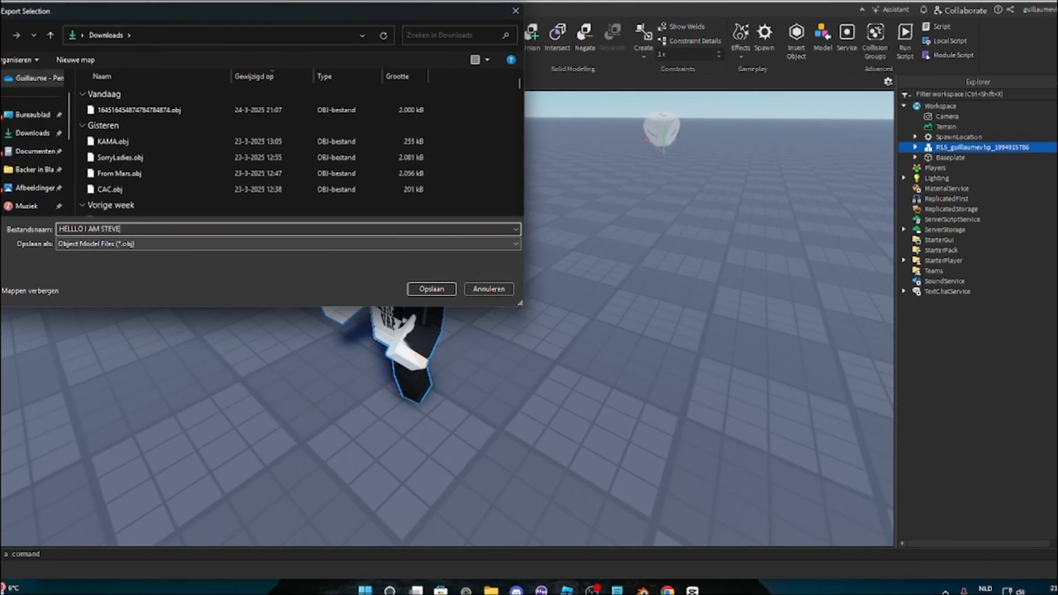
key(Return)
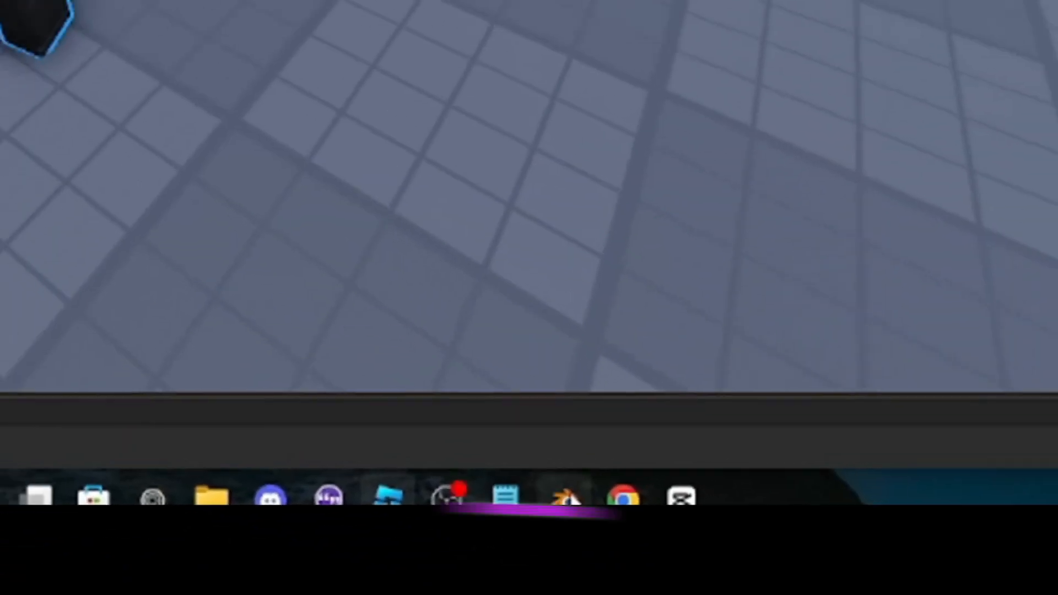
Switch to the Blender lightroom scene and import "HELLLO I AM STEVE.obj" from Downloads as a Wavefront model
click(567, 496)
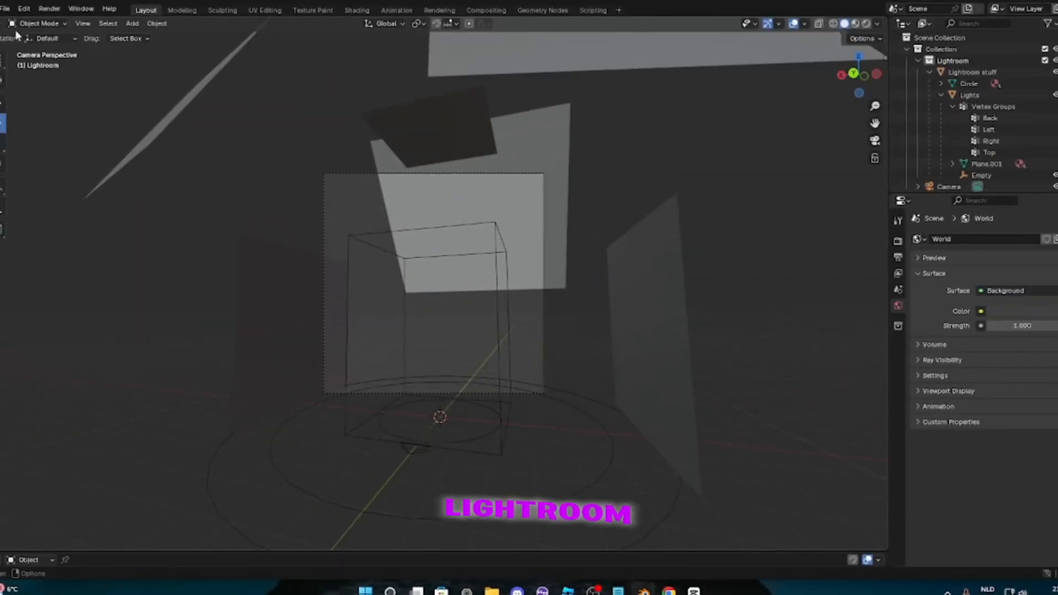
click(7, 8)
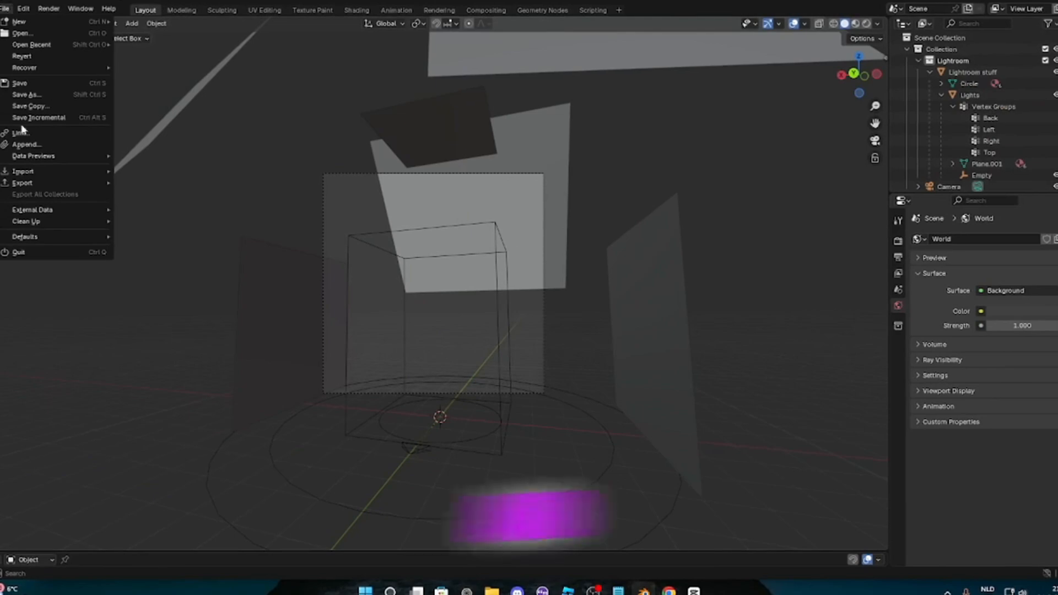
mouse_move(91, 173)
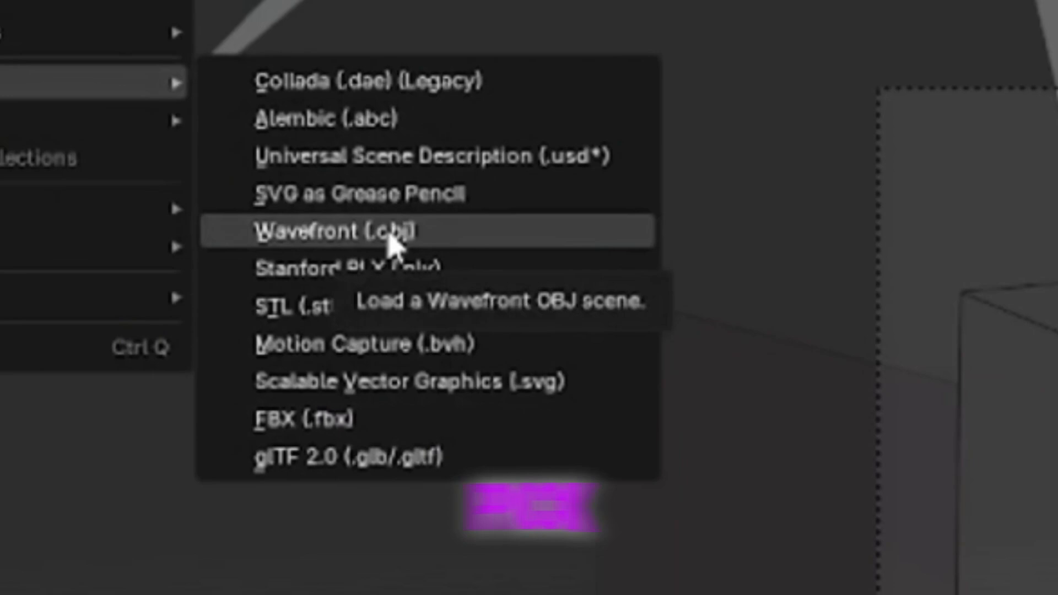
click(540, 242)
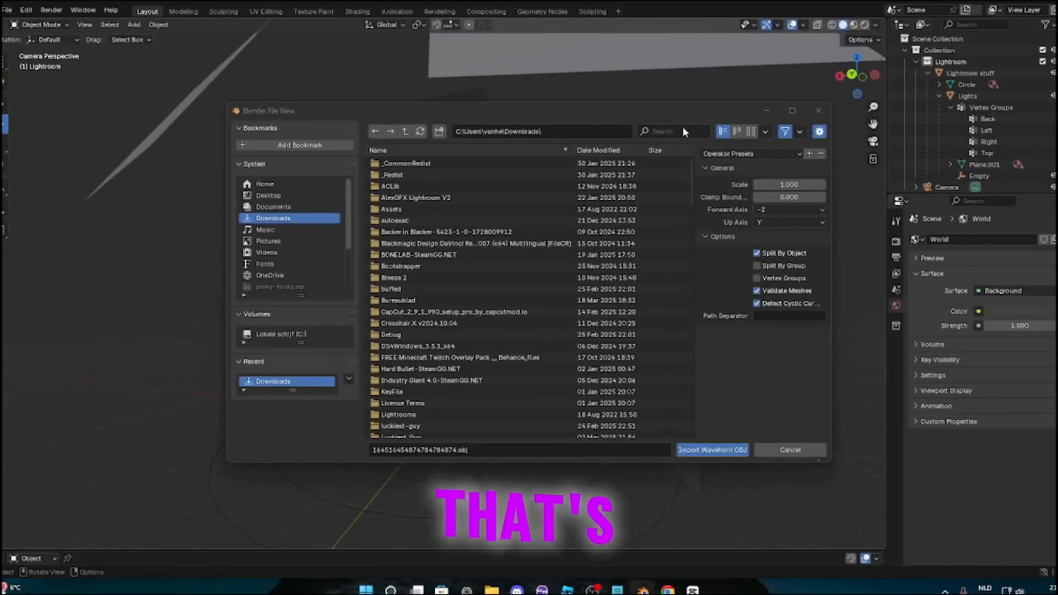
text(HELL)
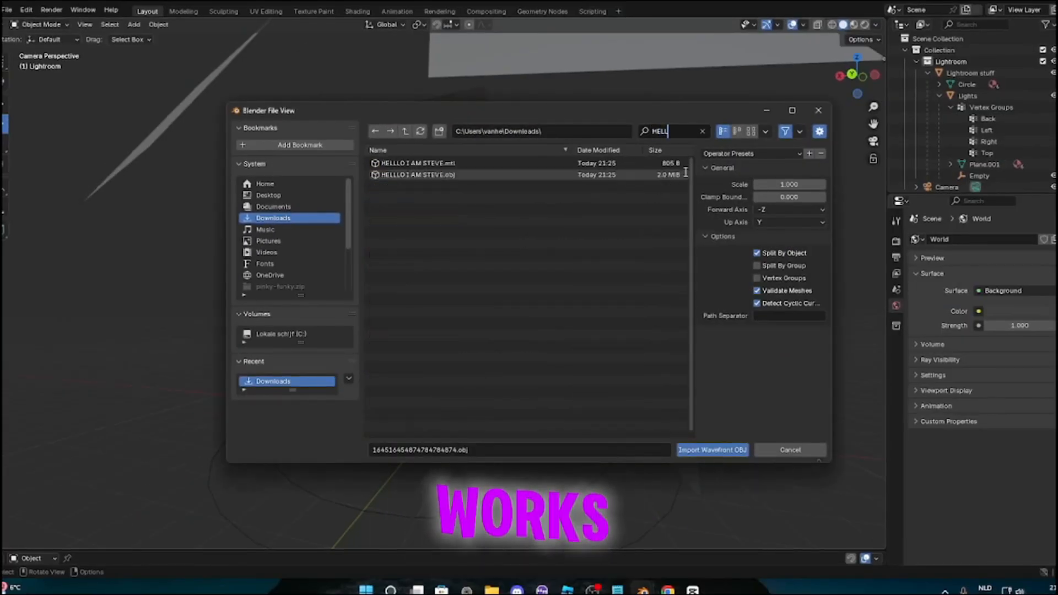
double_click(575, 175)
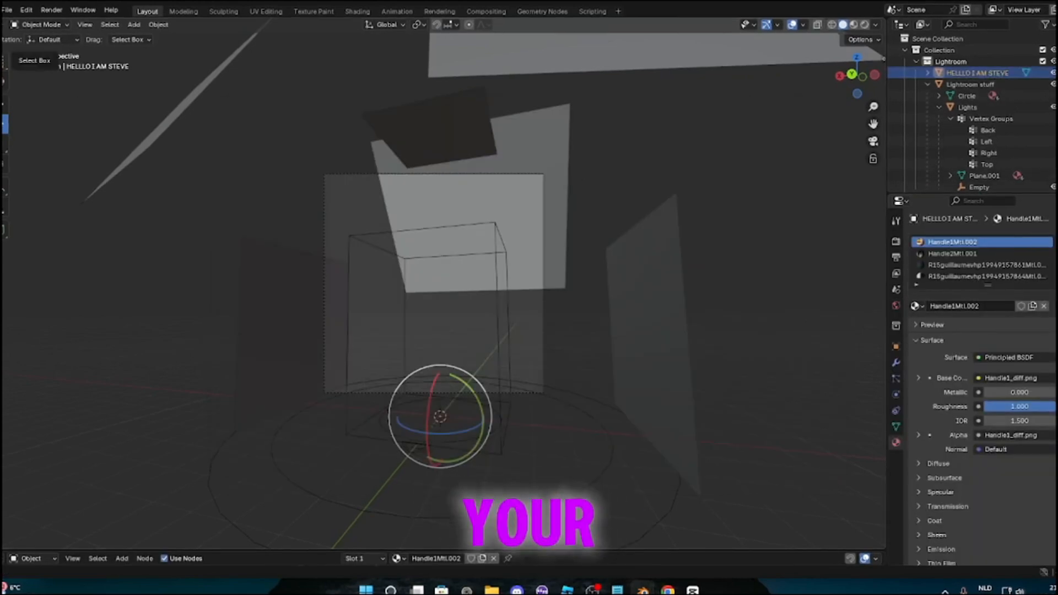
Set the origin of the imported character with the Geometry to Origin option
click(159, 25)
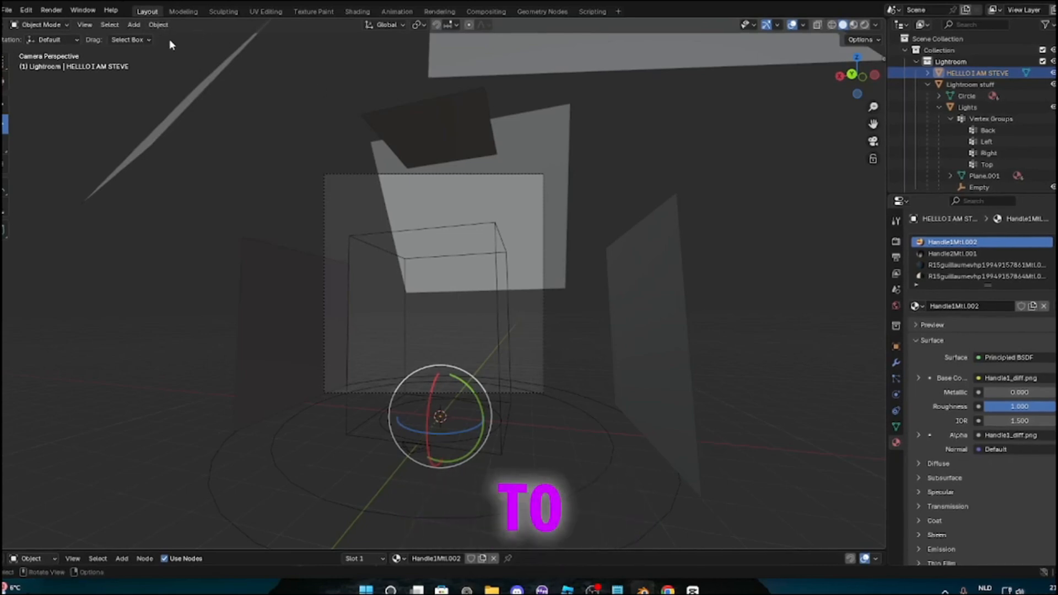
click(166, 25)
mouse_move(190, 38)
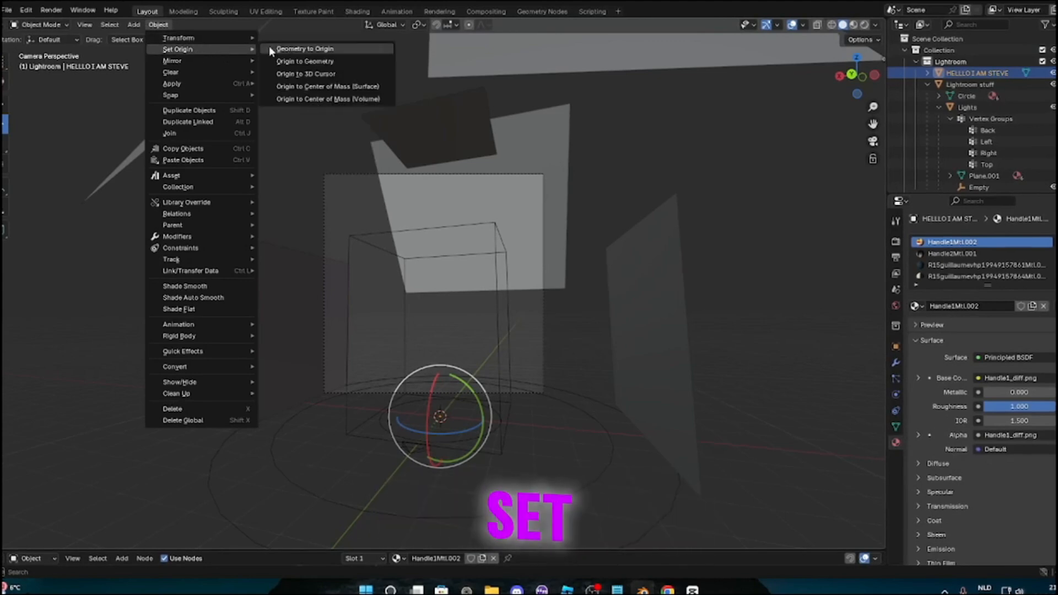
click(304, 49)
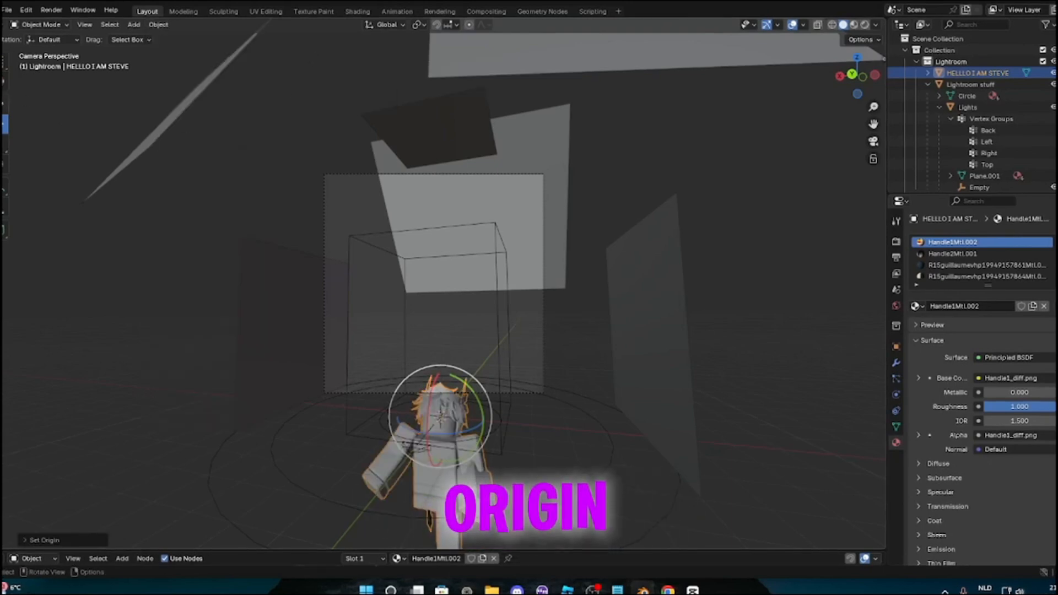
Move the character upward until it stands on the lightroom floor inside the camera frame
click(4, 104)
drag(440, 379, 418, 253)
click(4, 124)
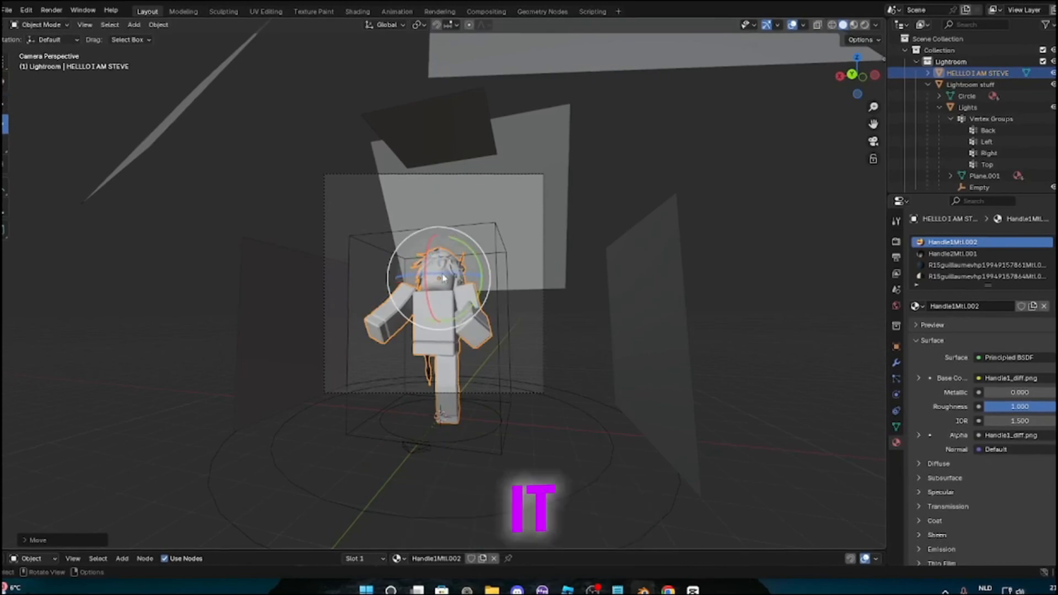
Rotate the imported character slightly about its vertical axis so it faces the camera more directly
drag(451, 276, 469, 274)
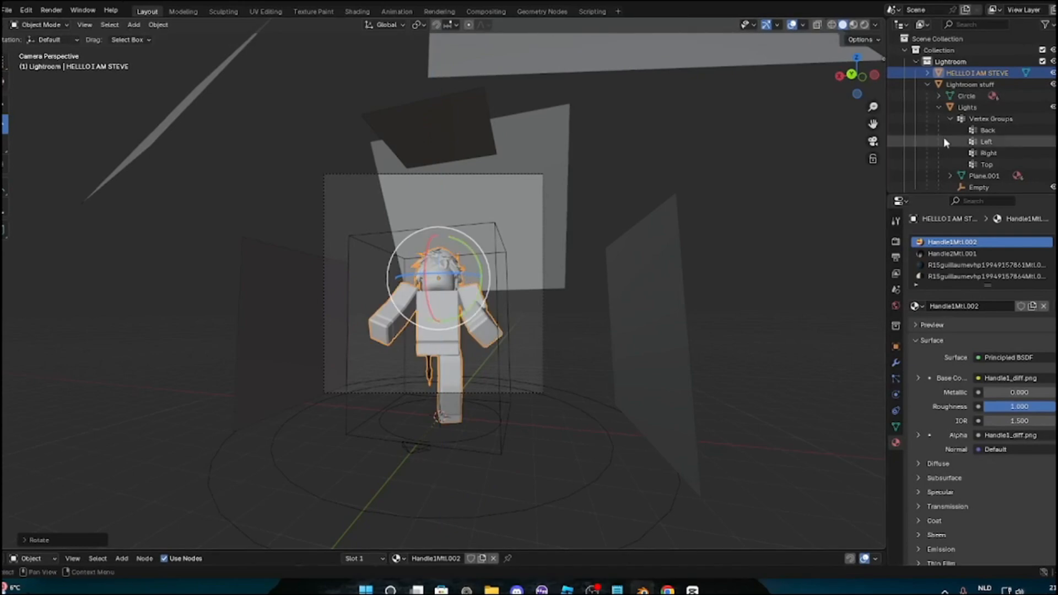
Examine the Back, Left, Right and Top vertex groups of the Lights object
click(988, 131)
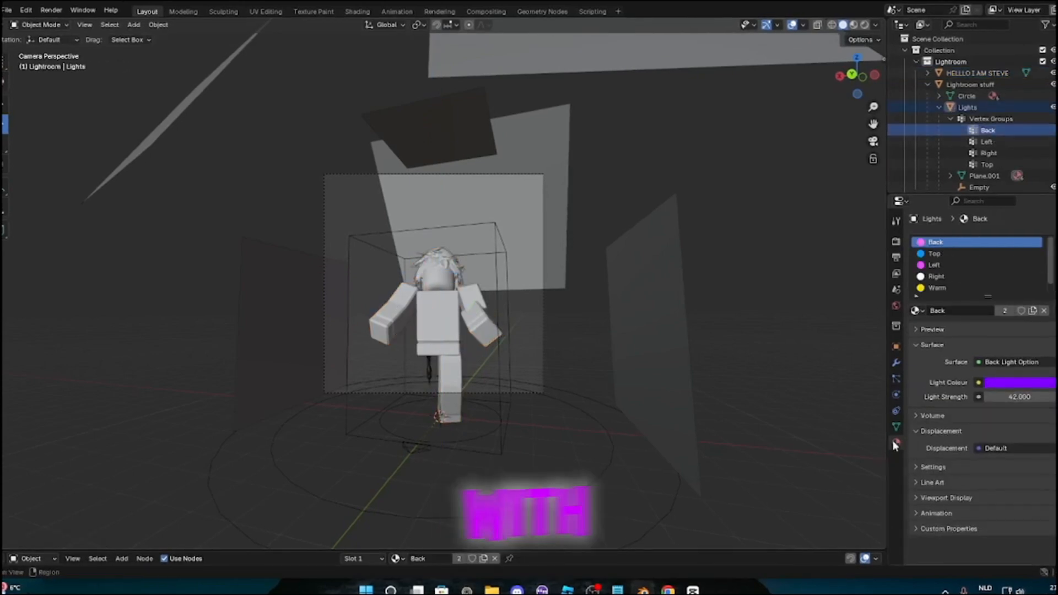
click(896, 425)
click(988, 143)
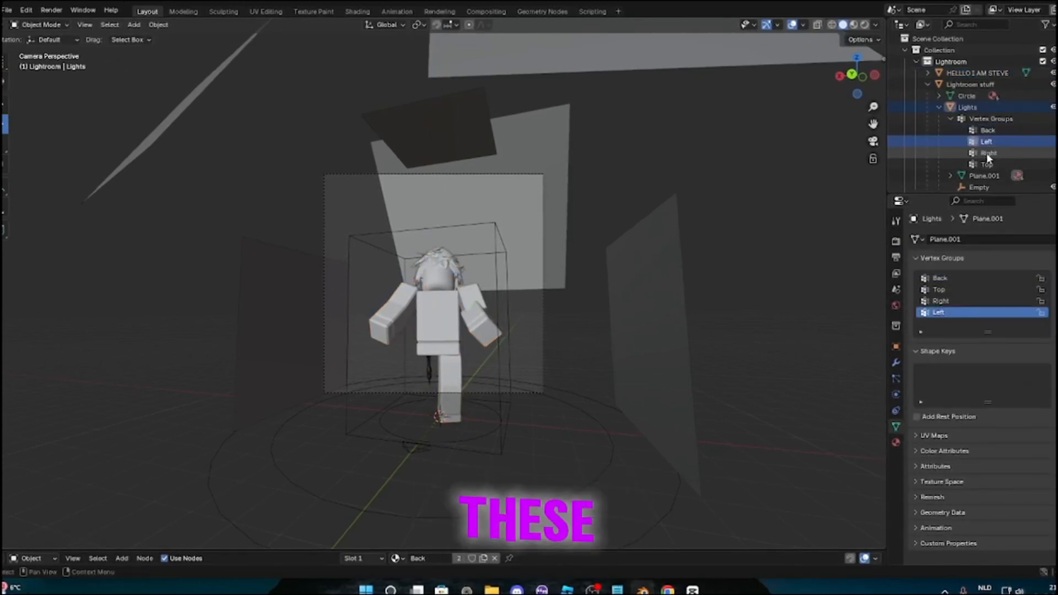
click(987, 153)
click(987, 165)
click(987, 153)
click(987, 143)
click(987, 133)
click(986, 142)
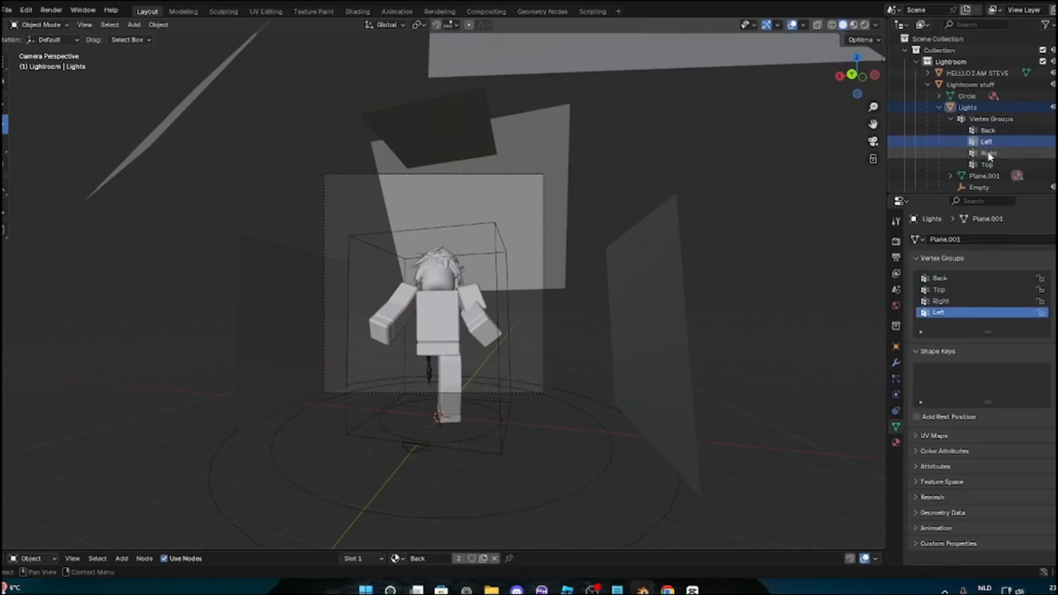
click(987, 153)
click(987, 165)
click(940, 278)
click(942, 300)
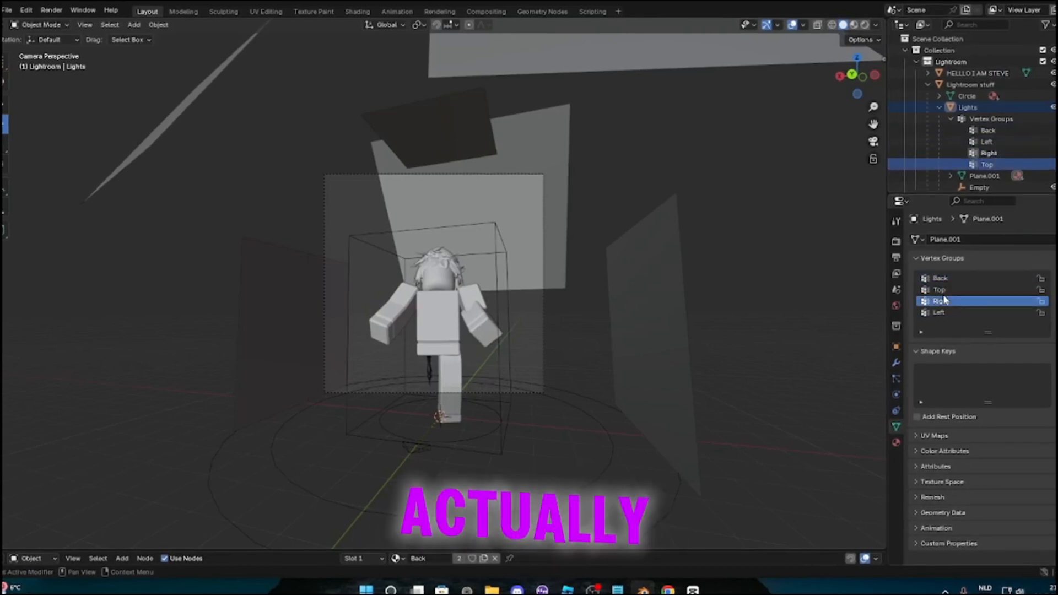
click(947, 312)
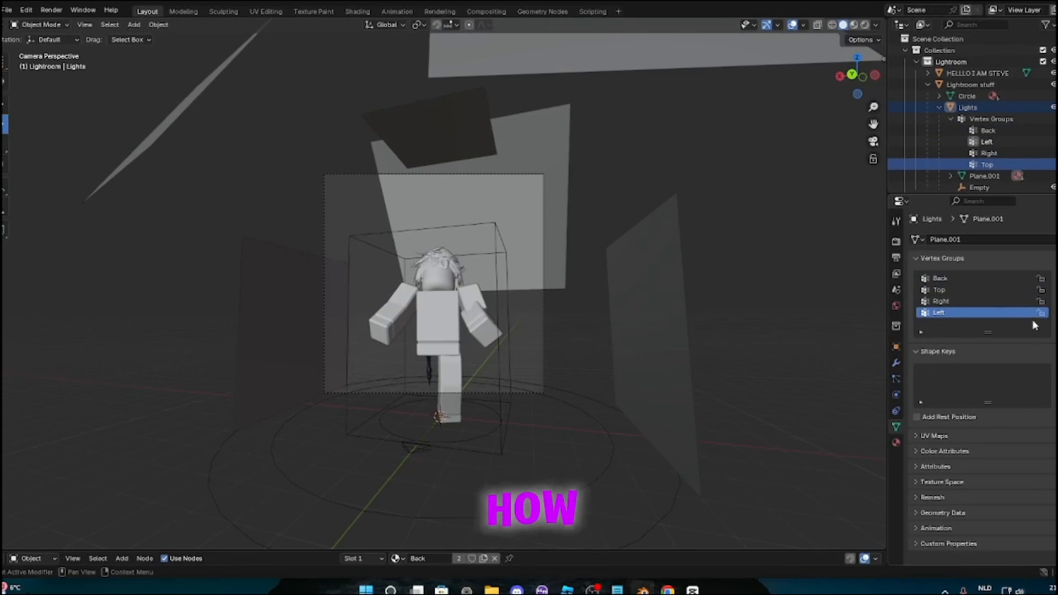
Review the colour and strength settings of the Lights object's Top, Left and Right light materials
click(896, 443)
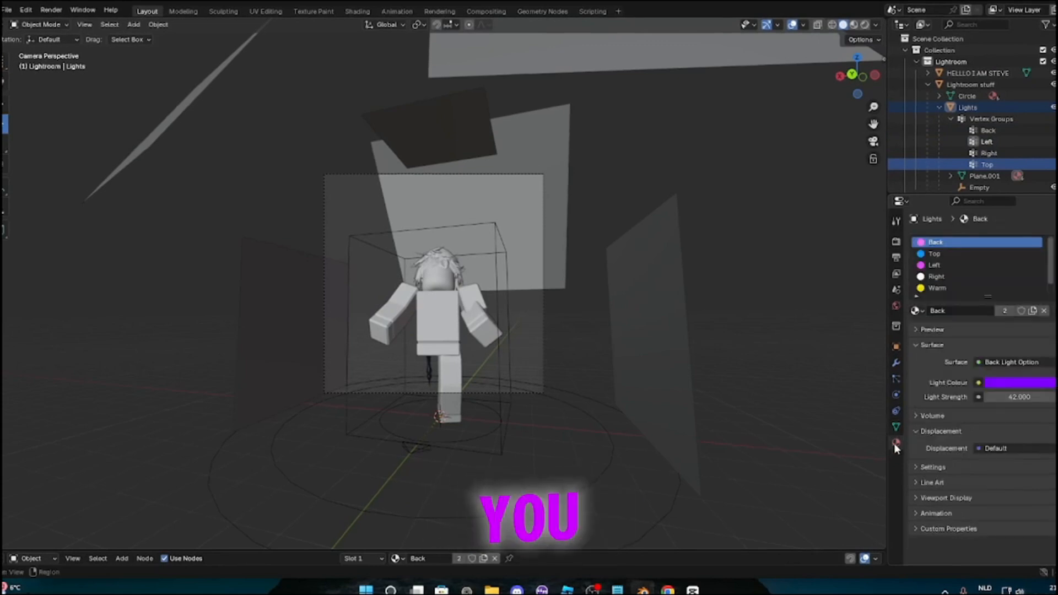
click(947, 253)
click(953, 265)
click(961, 275)
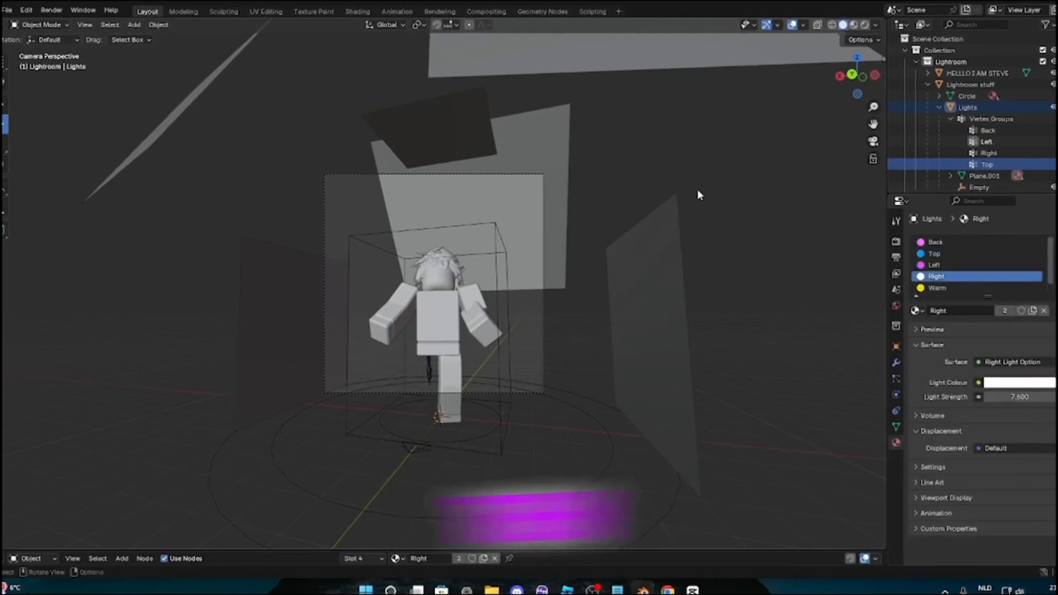
click(924, 286)
click(931, 276)
click(938, 254)
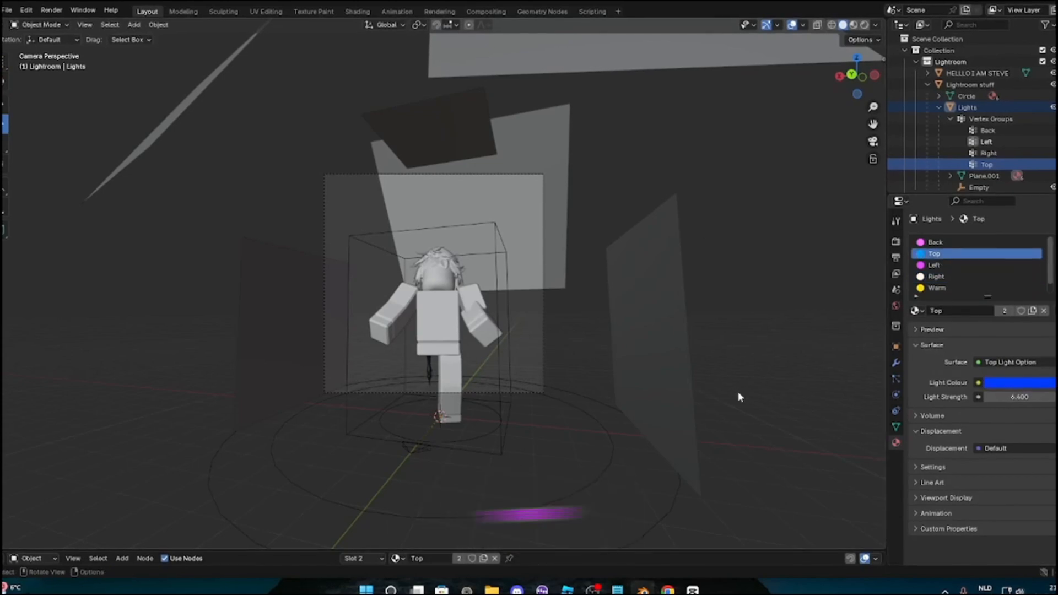
Use Walk Navigation to bring the camera closer to the character and frame its upper body
click(84, 25)
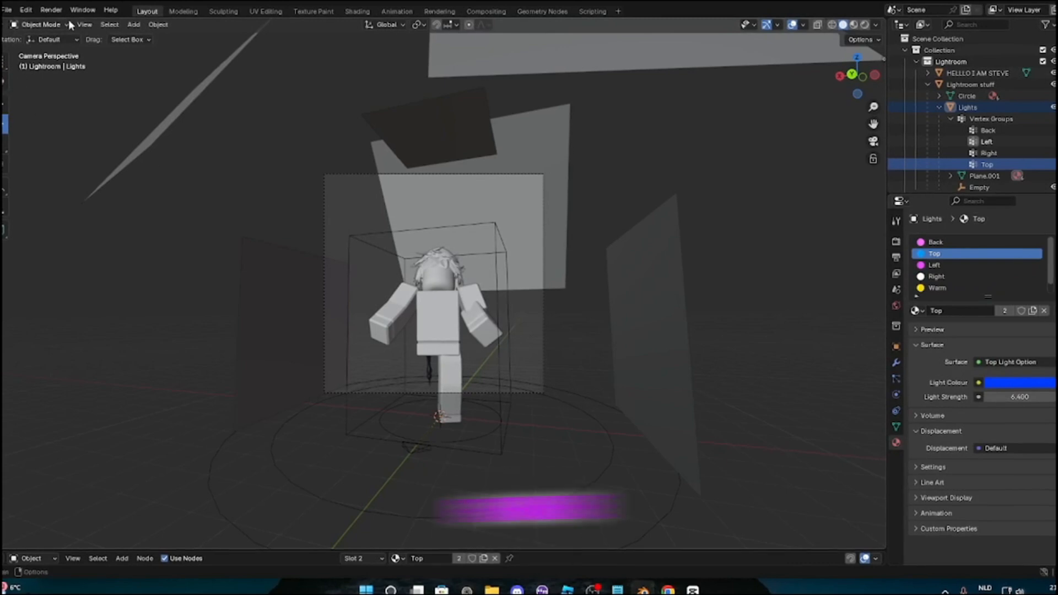
click(85, 24)
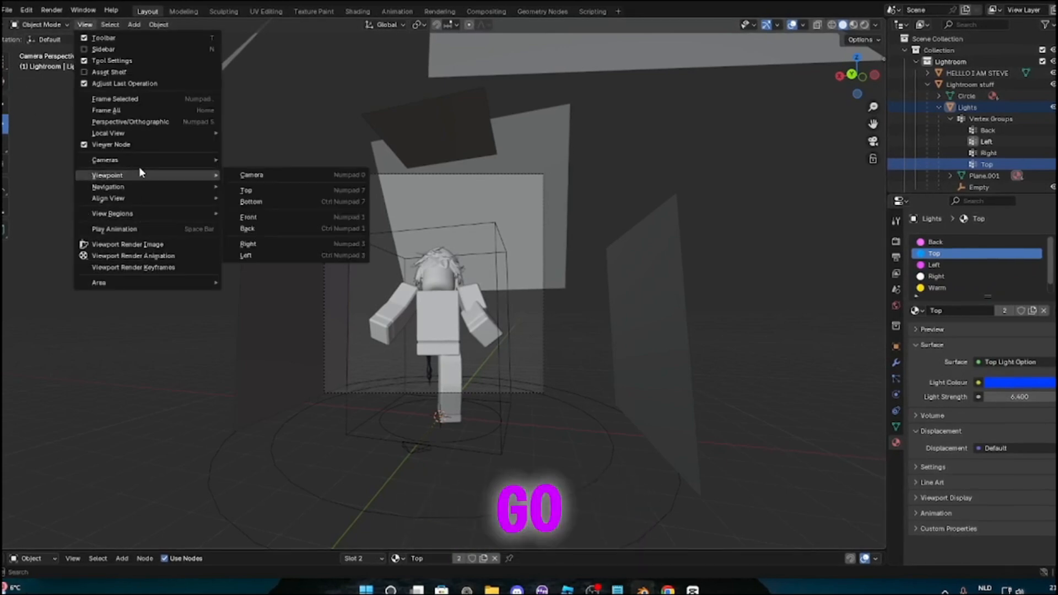
click(85, 25)
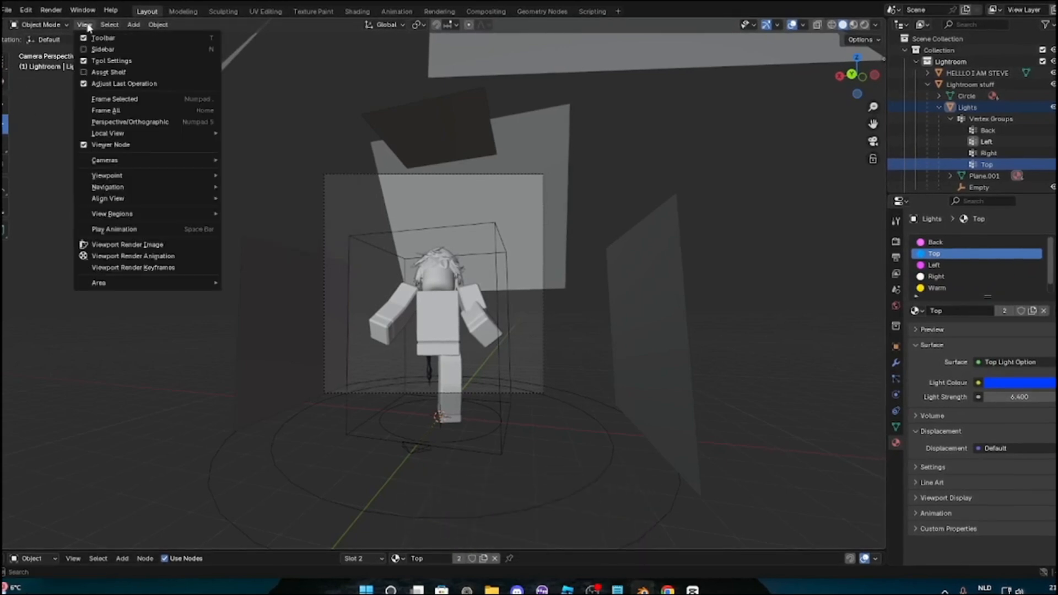
mouse_move(122, 186)
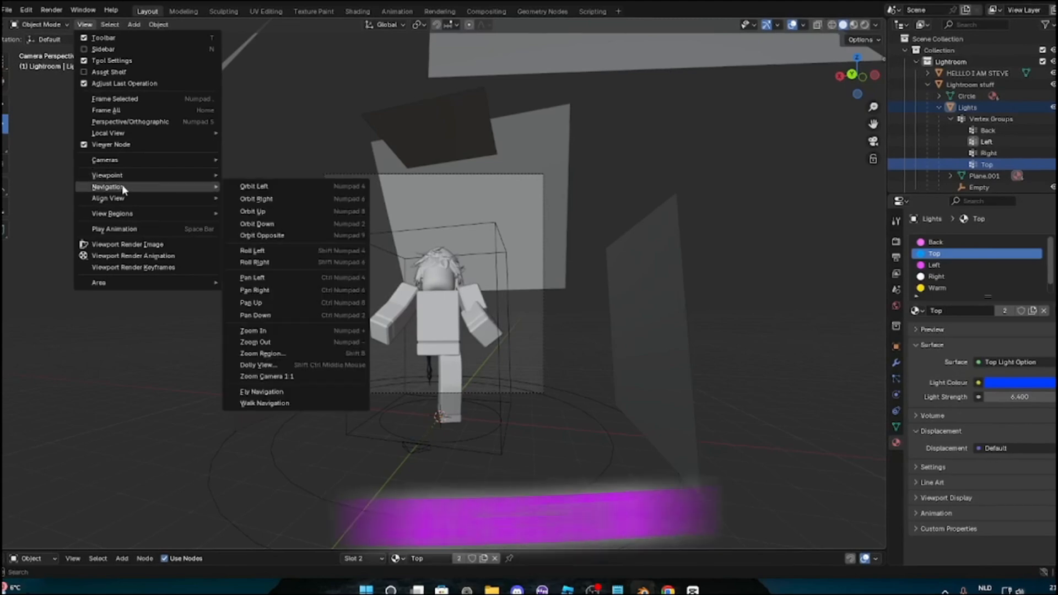
click(265, 403)
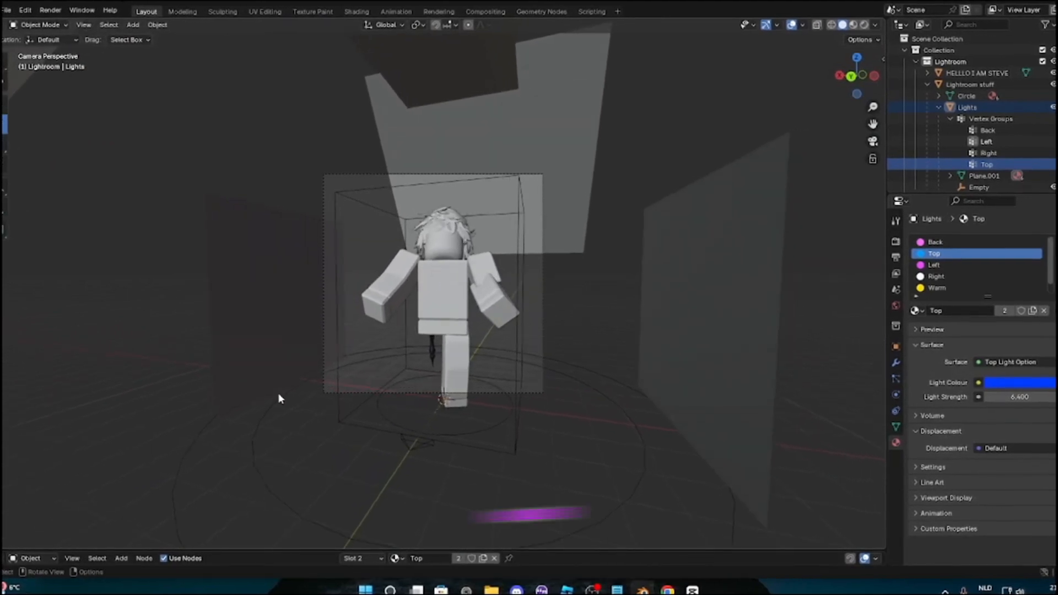
Preview the character with material and rendered viewport shading, and render the camera view as an image
click(854, 26)
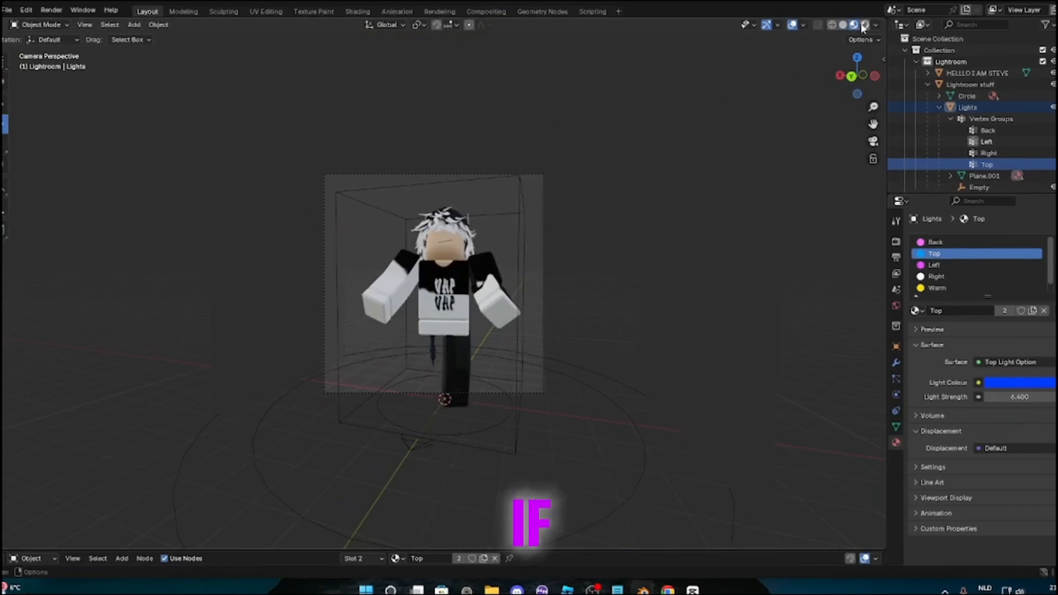
click(864, 25)
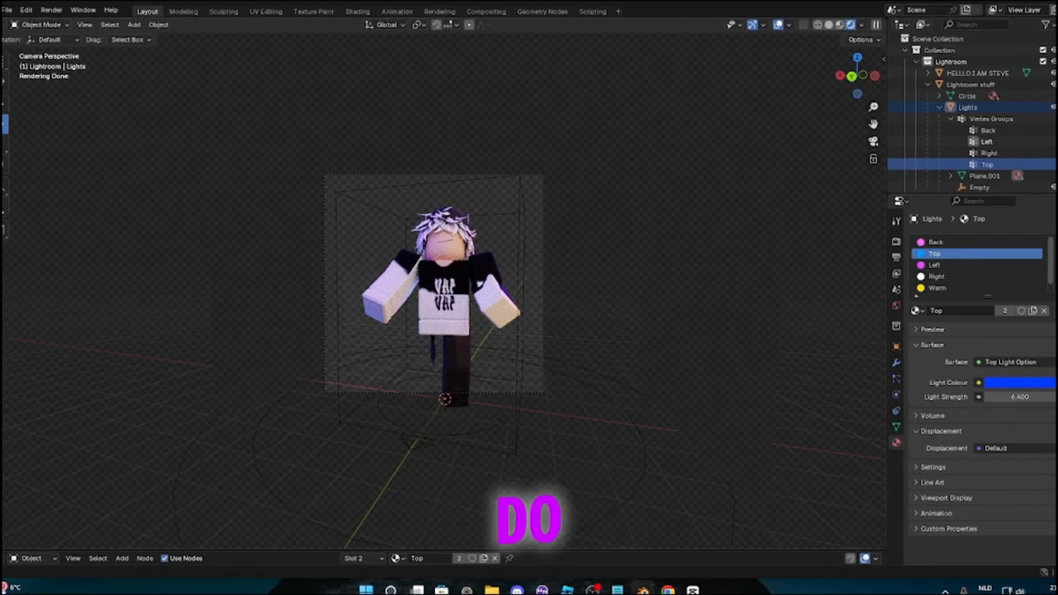
click(50, 9)
click(72, 23)
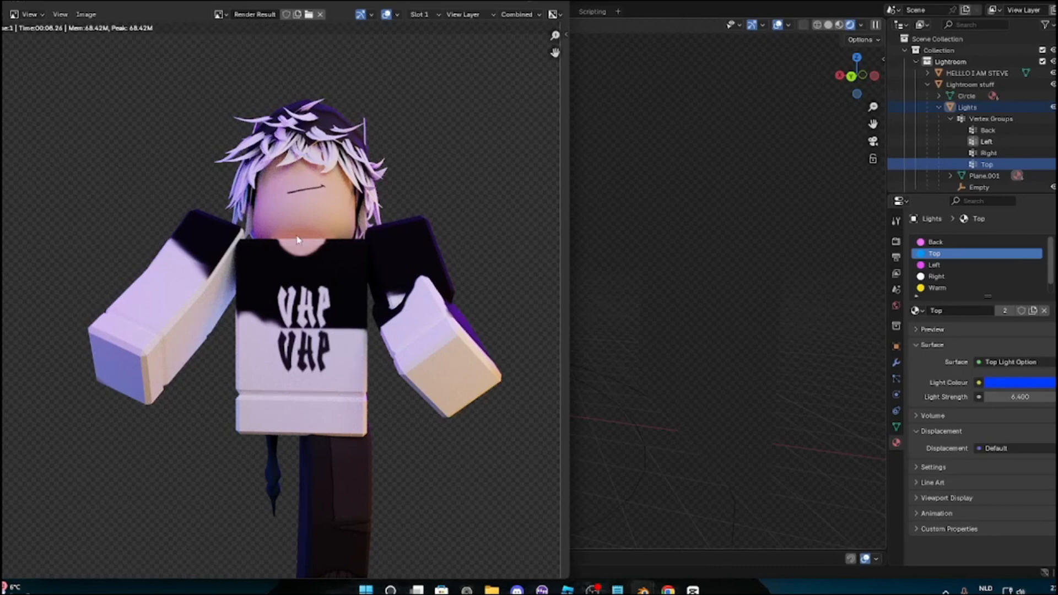
Save the rendered image to Downloads as an RGBA PNG named 9 followed by a long row of zeros
click(86, 14)
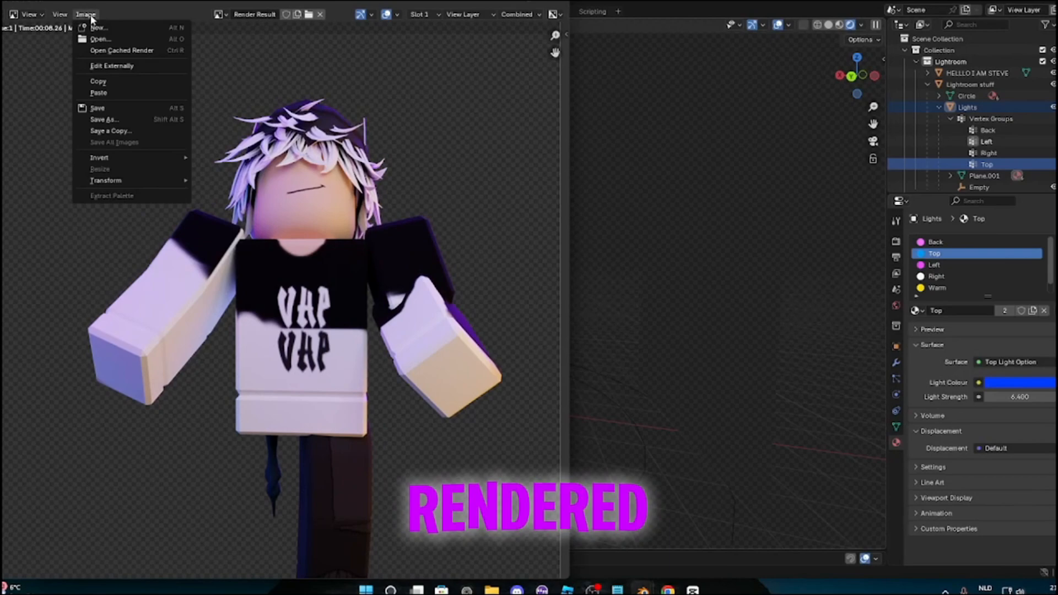
click(117, 126)
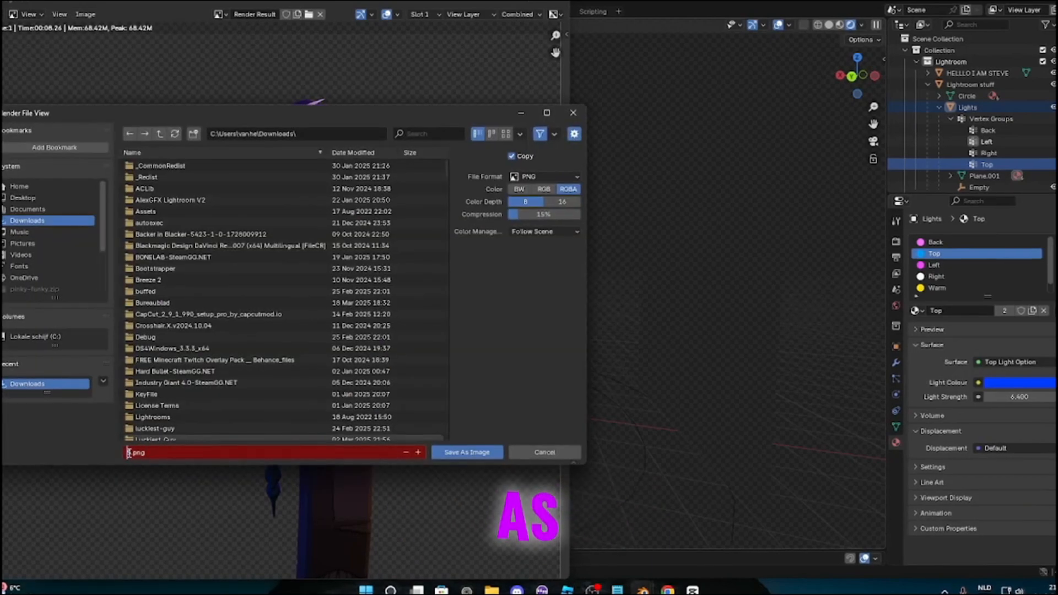
text(0000)
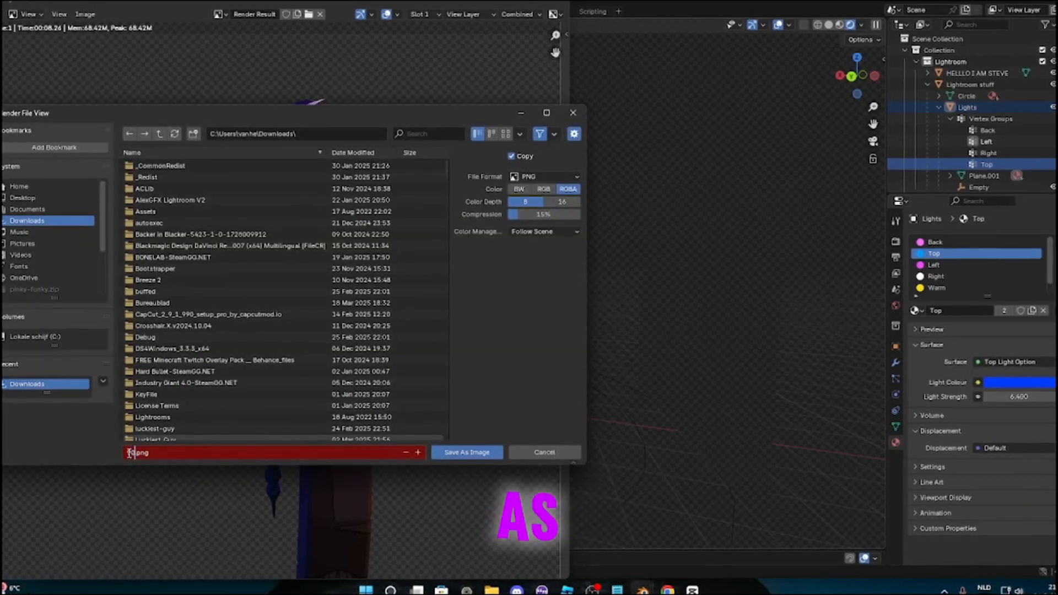
text(000000000000000000000000)
key(Return)
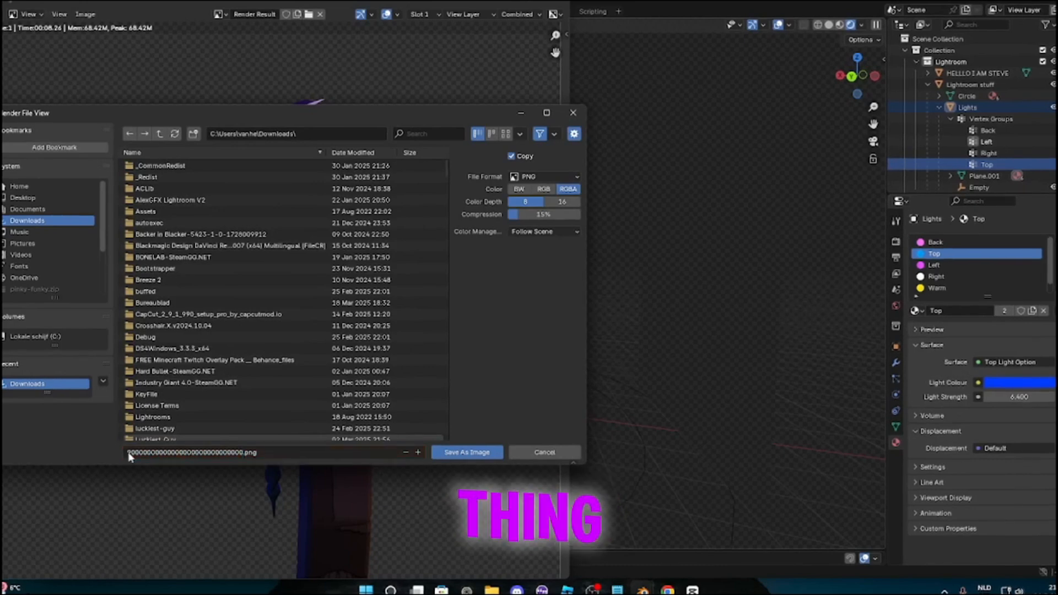
click(458, 454)
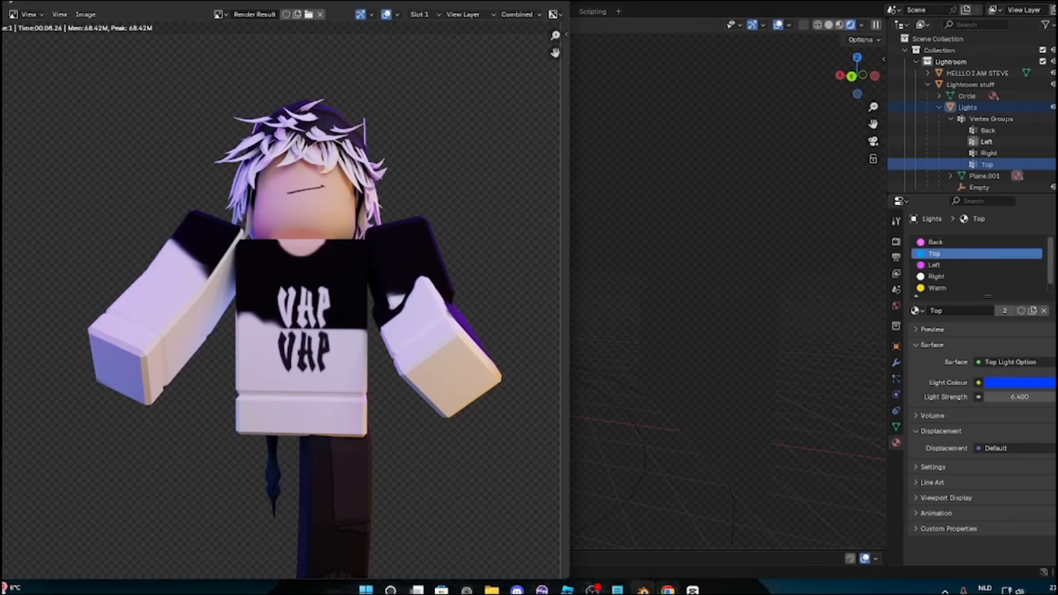
Switch to Photopea, create an 800 x 800 px project from the Youtube Profile template and hide the grid by turning off Extras
mouse_move(667, 589)
click(682, 505)
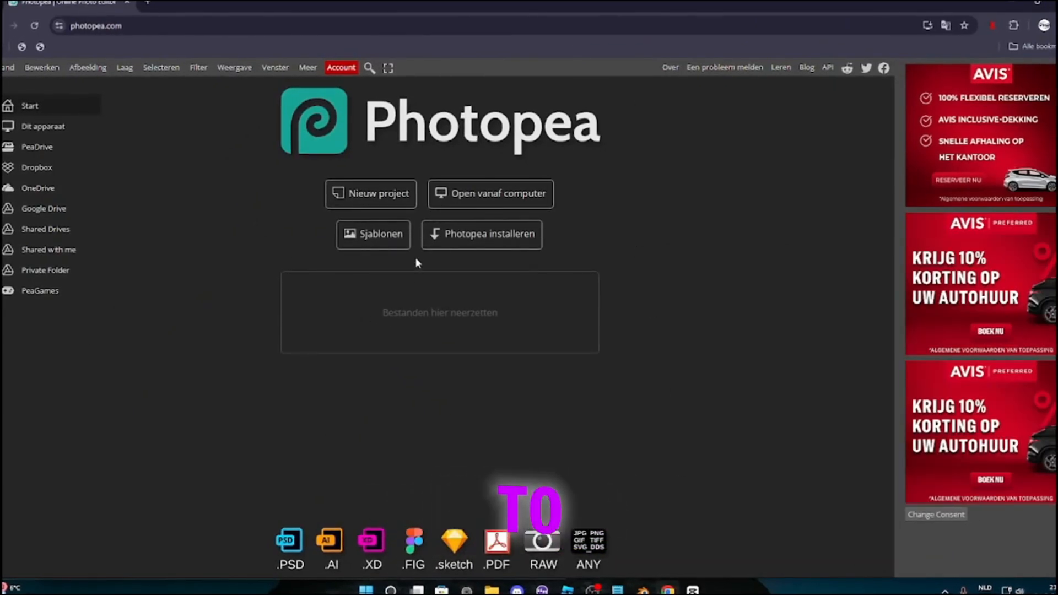
click(410, 196)
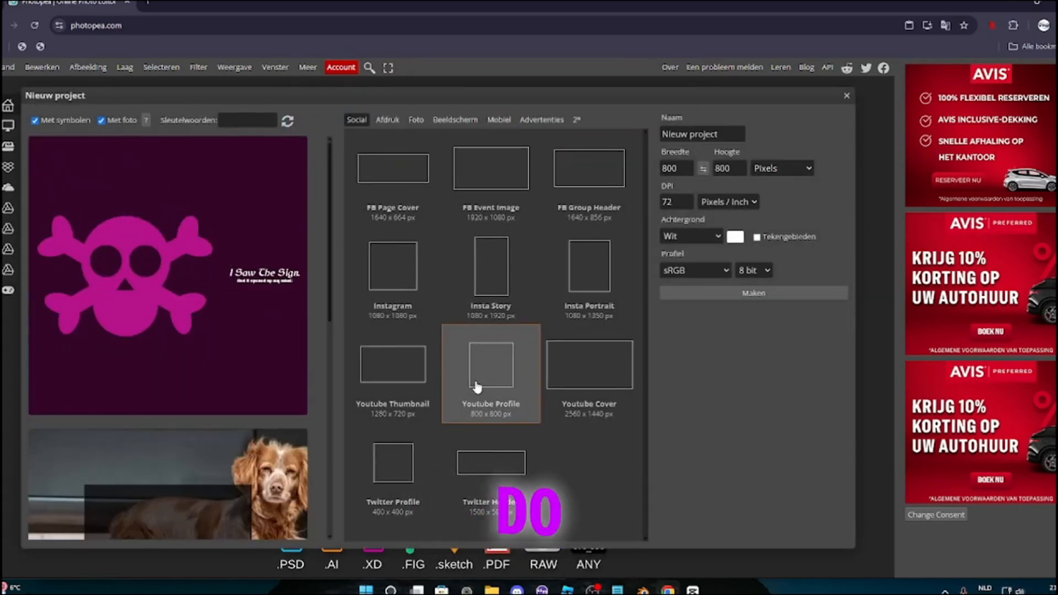
click(477, 387)
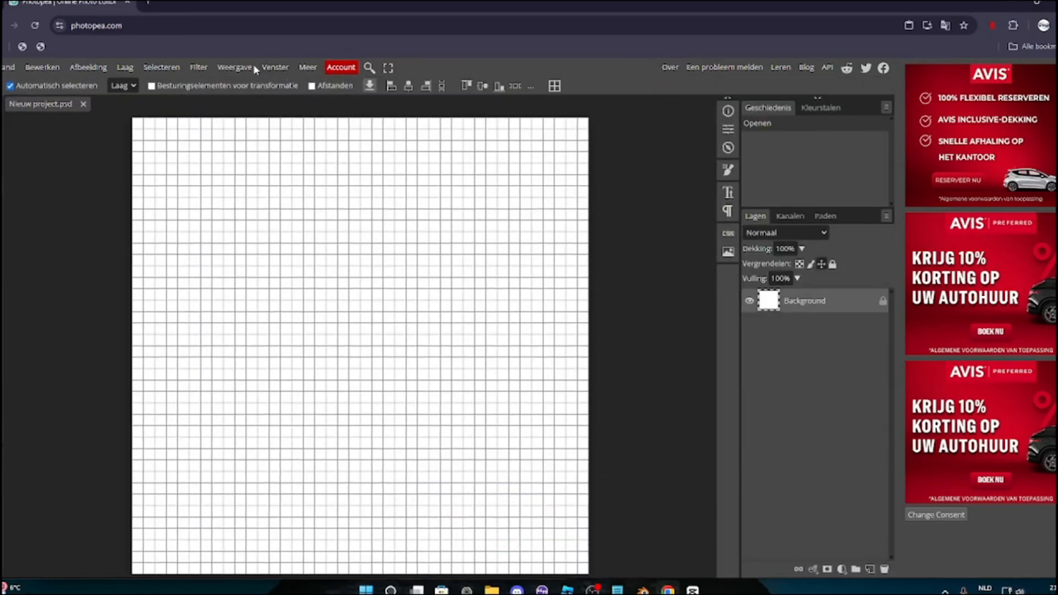
click(234, 66)
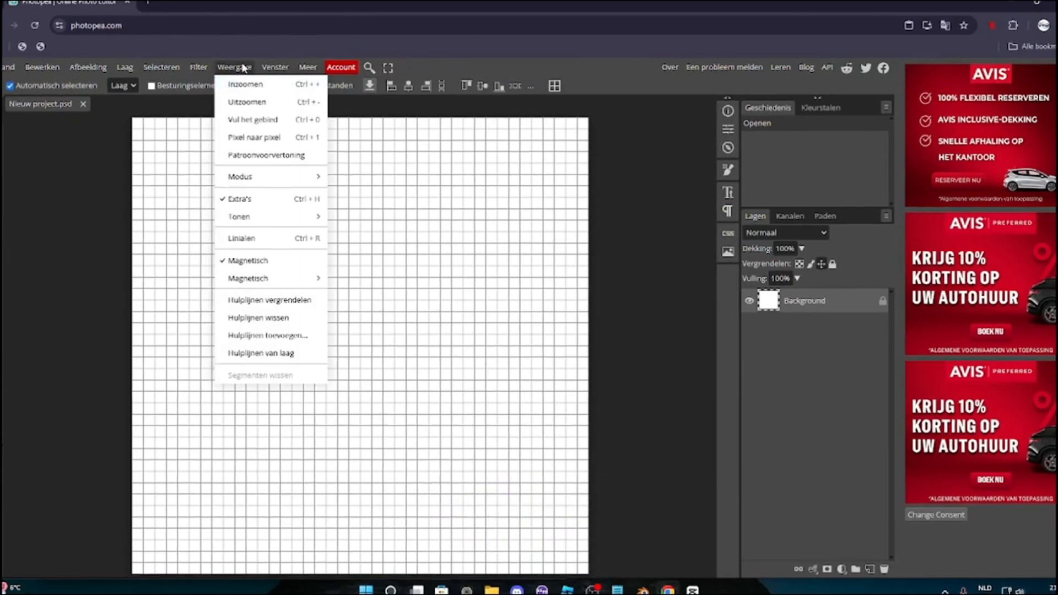
click(241, 201)
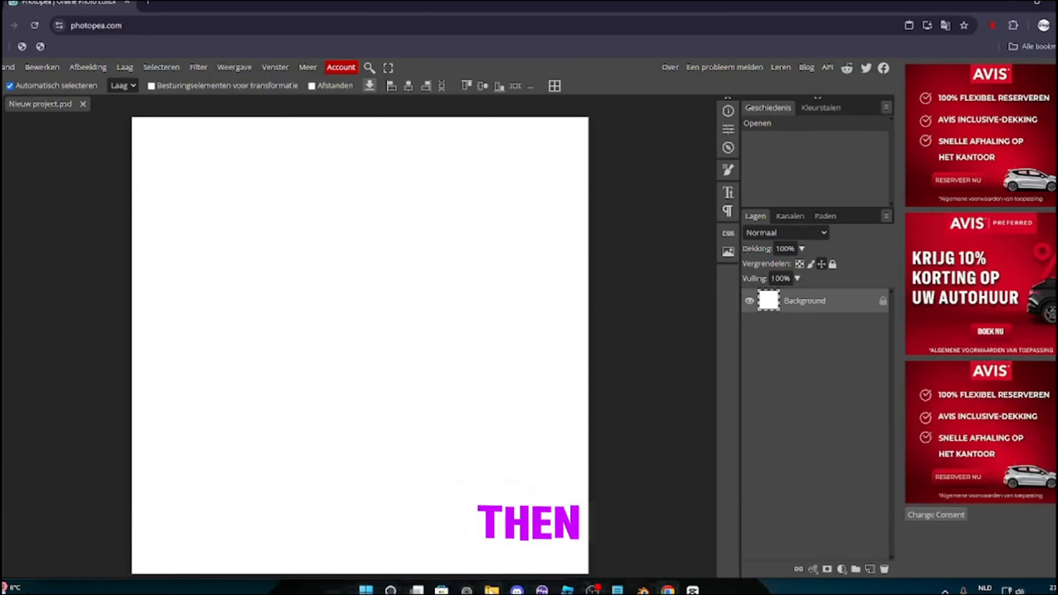
Place the saved character render from the Downloads folder onto the canvas at 80% scale
click(489, 590)
drag(361, 1, 647, 104)
drag(677, 294, 728, 533)
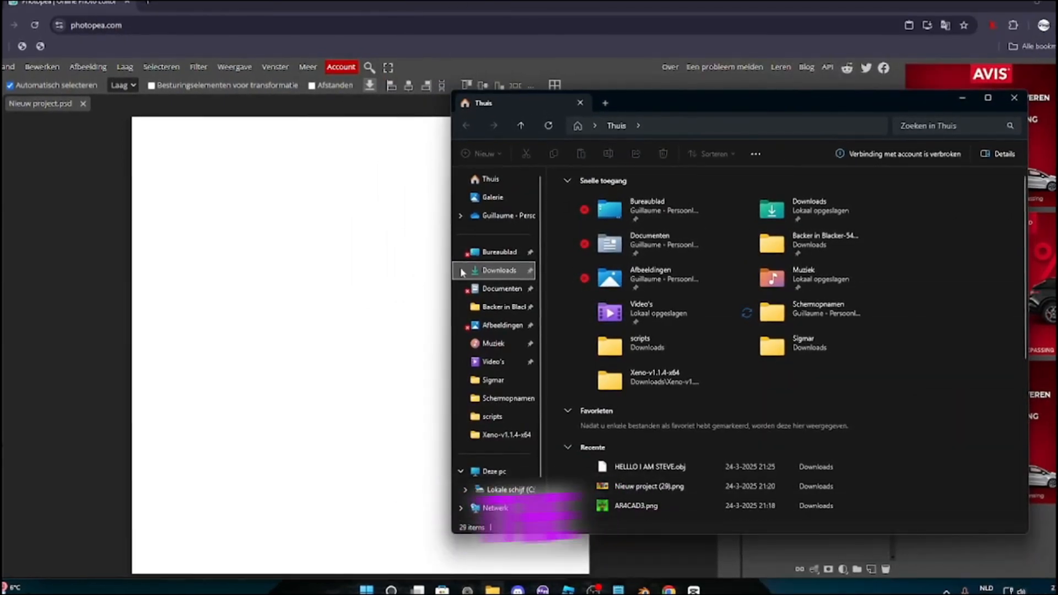
click(461, 272)
drag(674, 207, 333, 272)
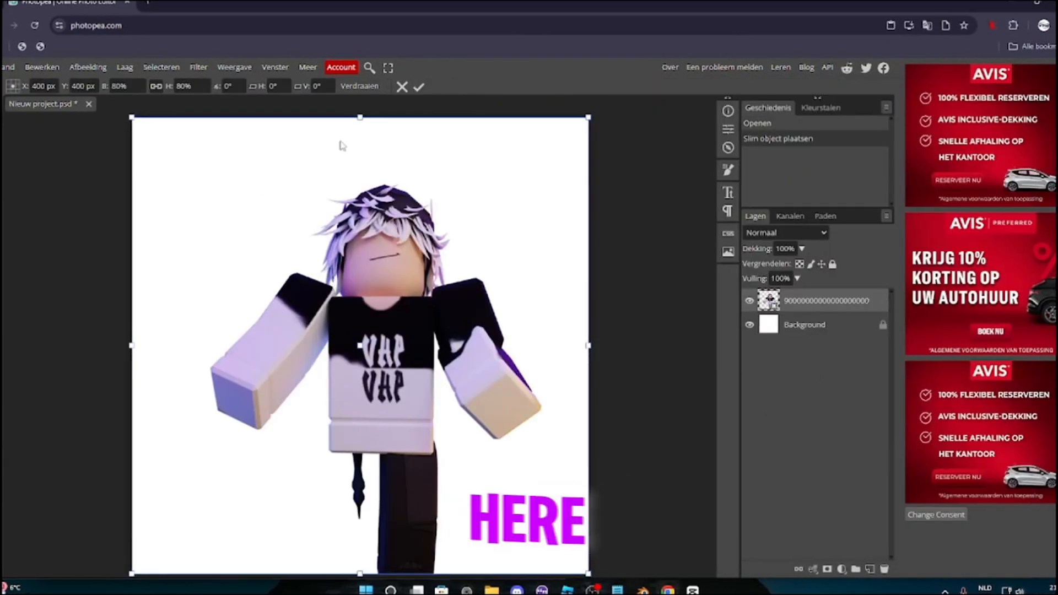
click(419, 86)
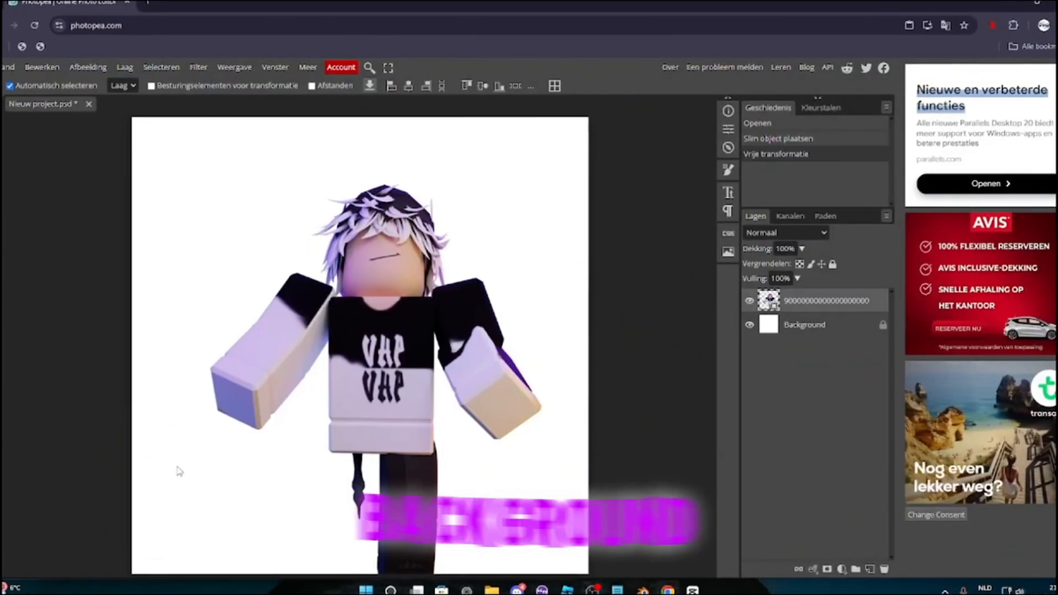
Paste the purple background image, scaled to 197.42% to cover the canvas, and put its layer beneath the character layer
key(ctrl+v)
key(ctrl+t)
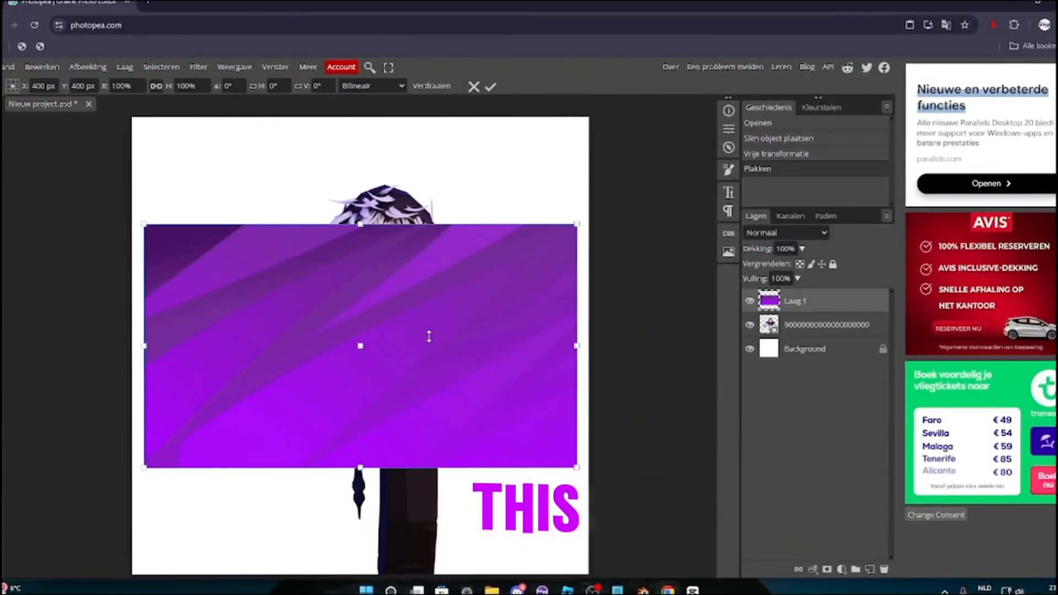
drag(362, 214, 363, 33)
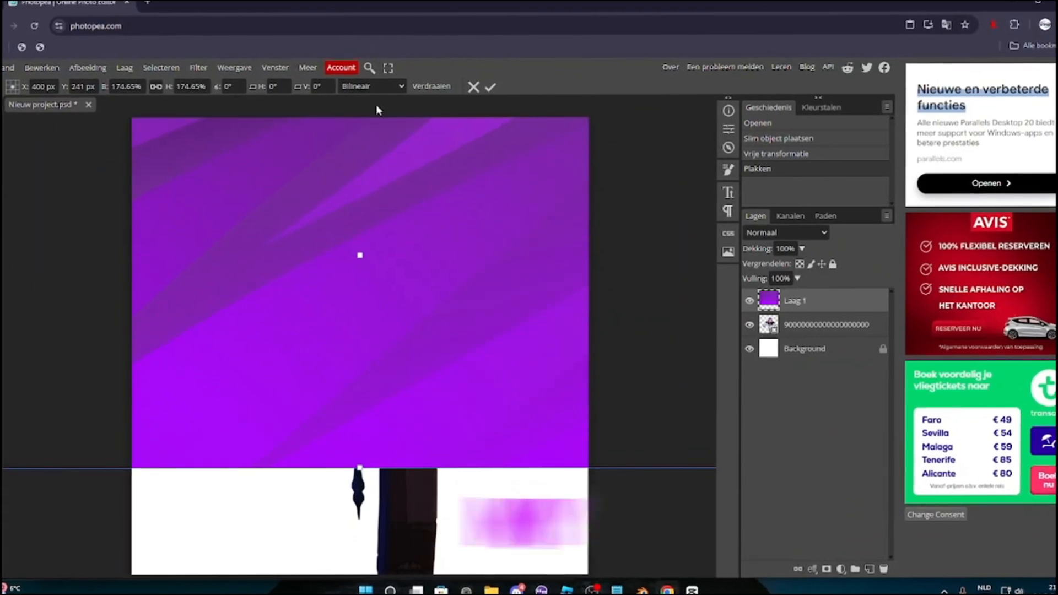
drag(385, 132, 412, 244)
drag(387, 154, 388, 101)
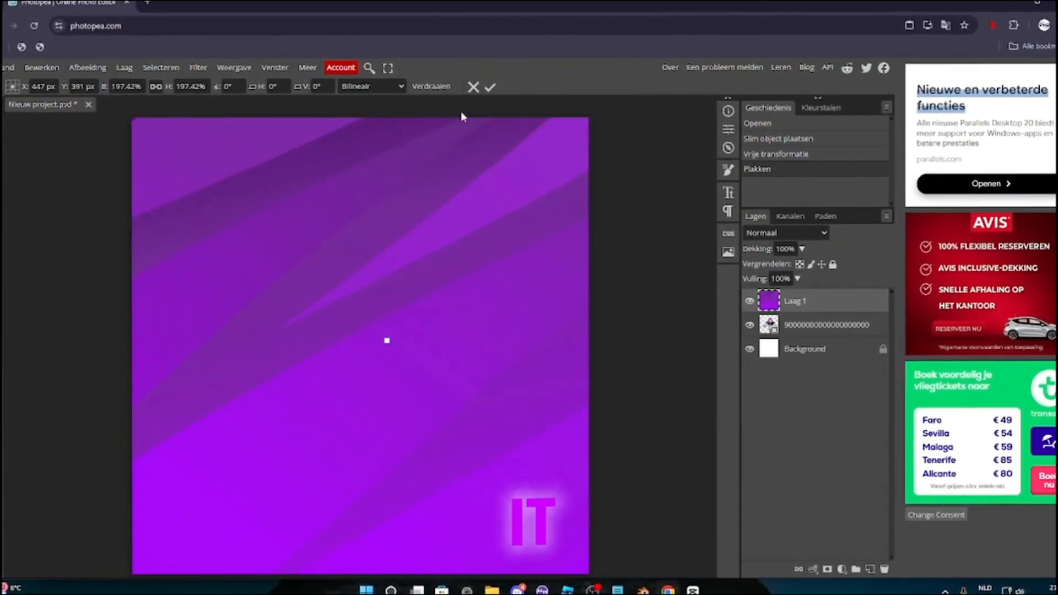
click(490, 87)
drag(832, 297, 827, 339)
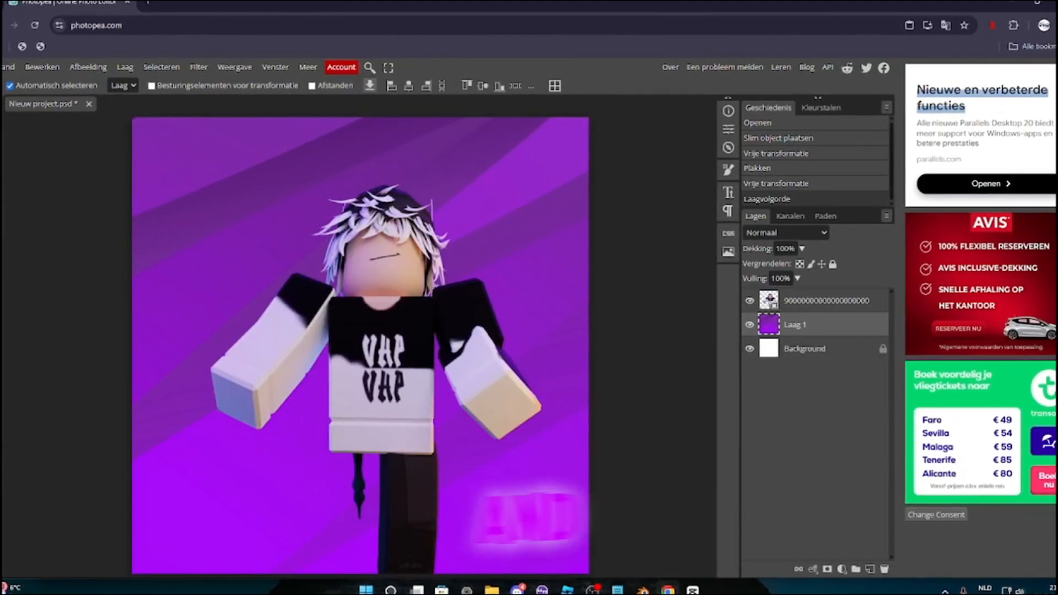
Start the Type tool, search the fonts for bab and choose Baby Gemoy as the text font
key(t)
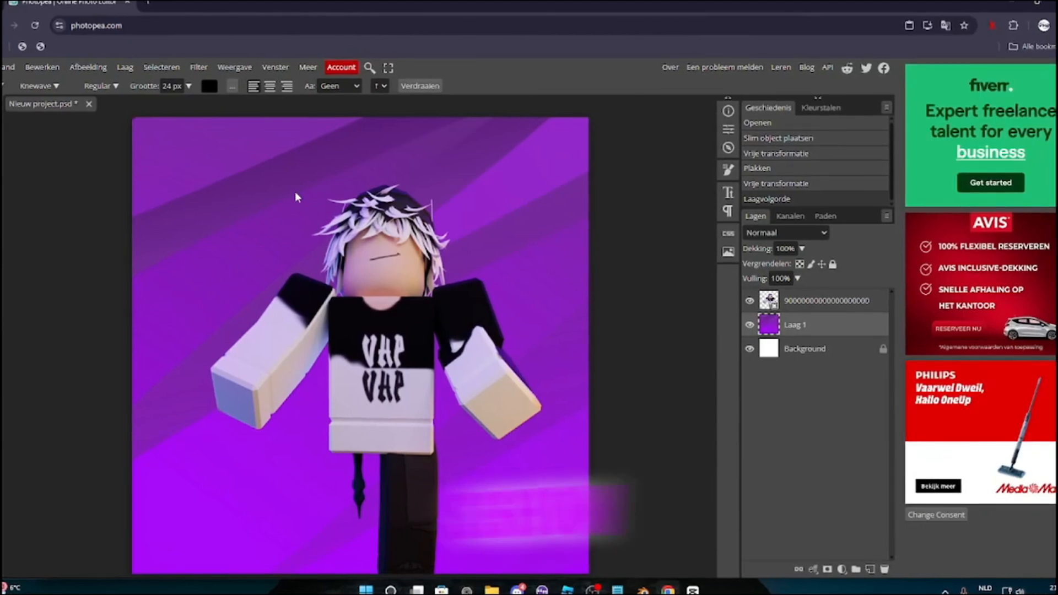
click(49, 85)
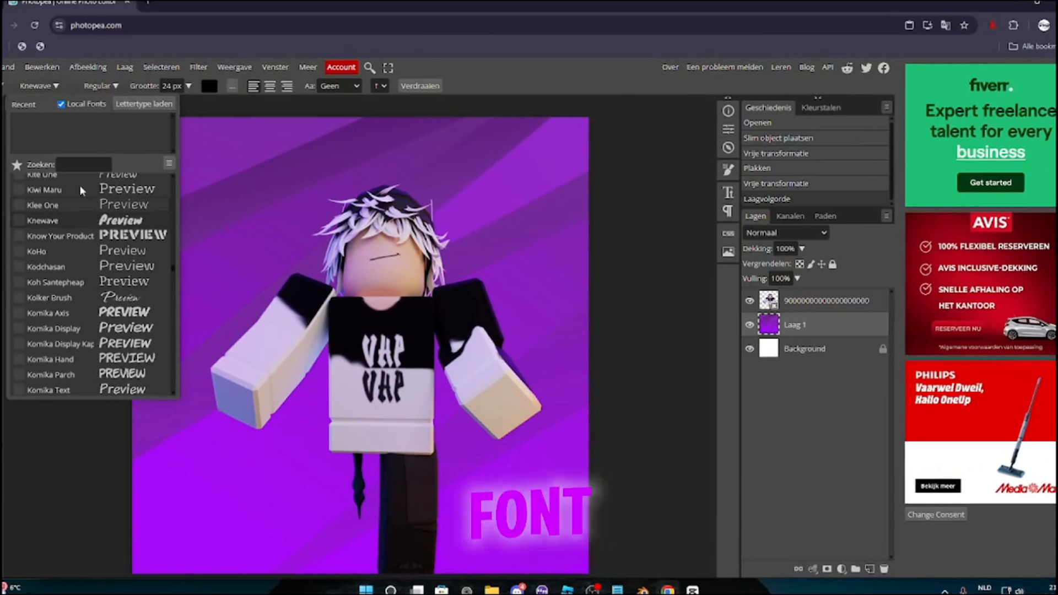
scroll(156, 273, up, 8)
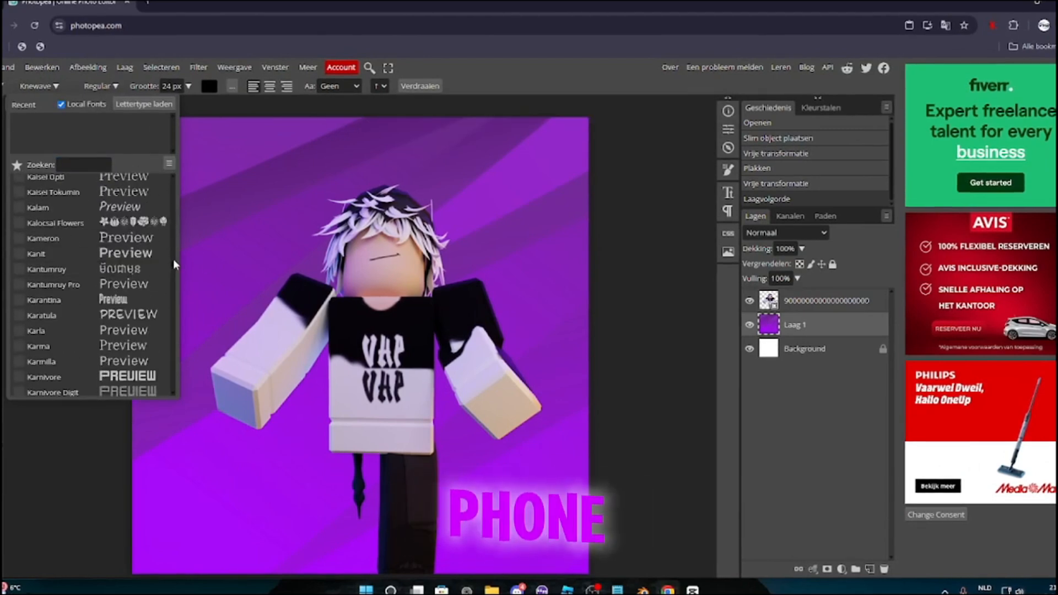
drag(174, 264, 156, 154)
click(118, 179)
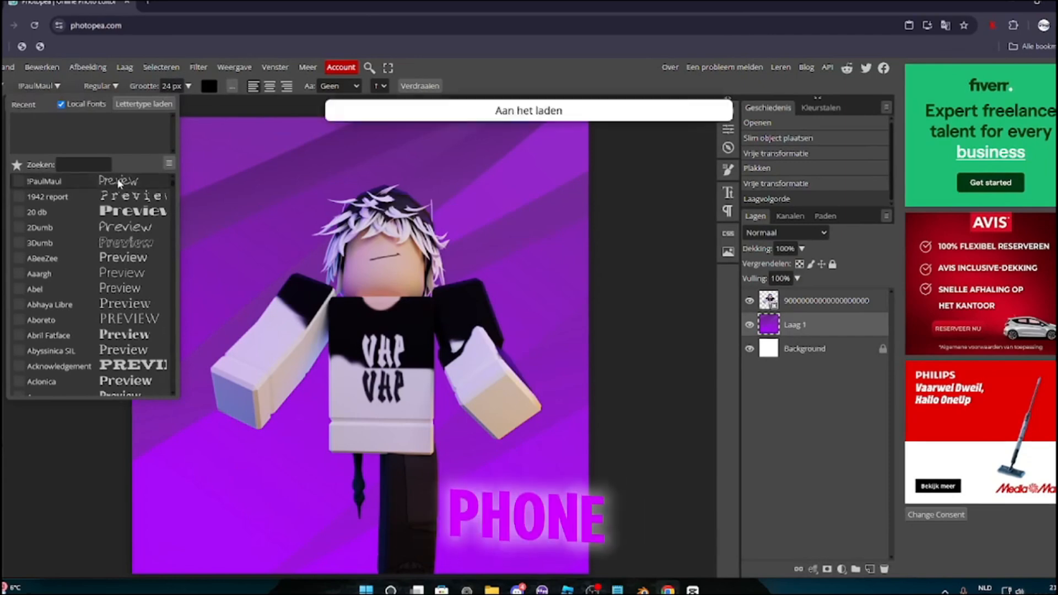
scroll(132, 221, down, 5)
click(141, 240)
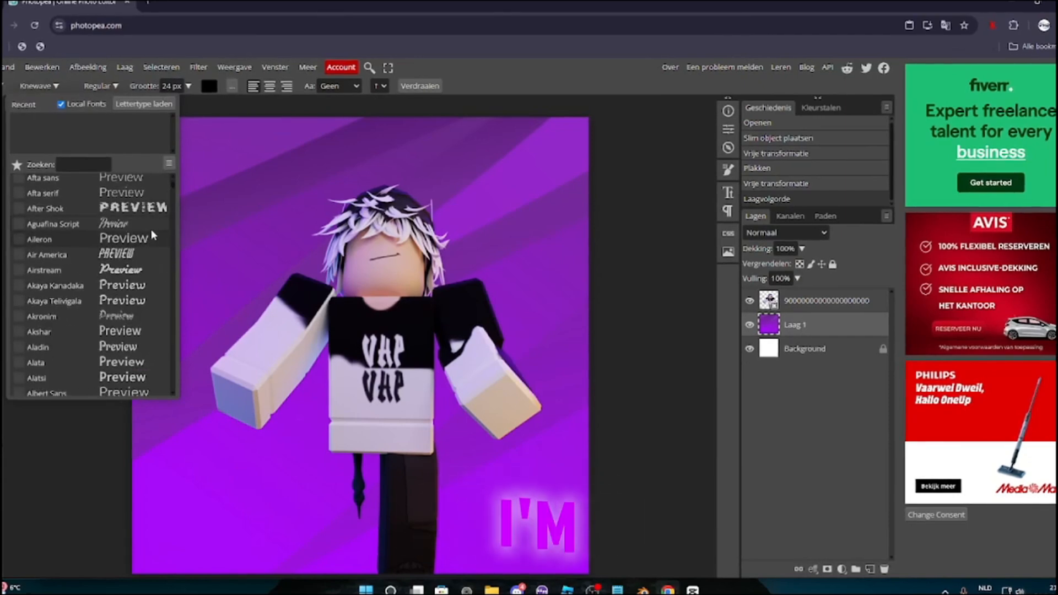
scroll(142, 220, down, 3)
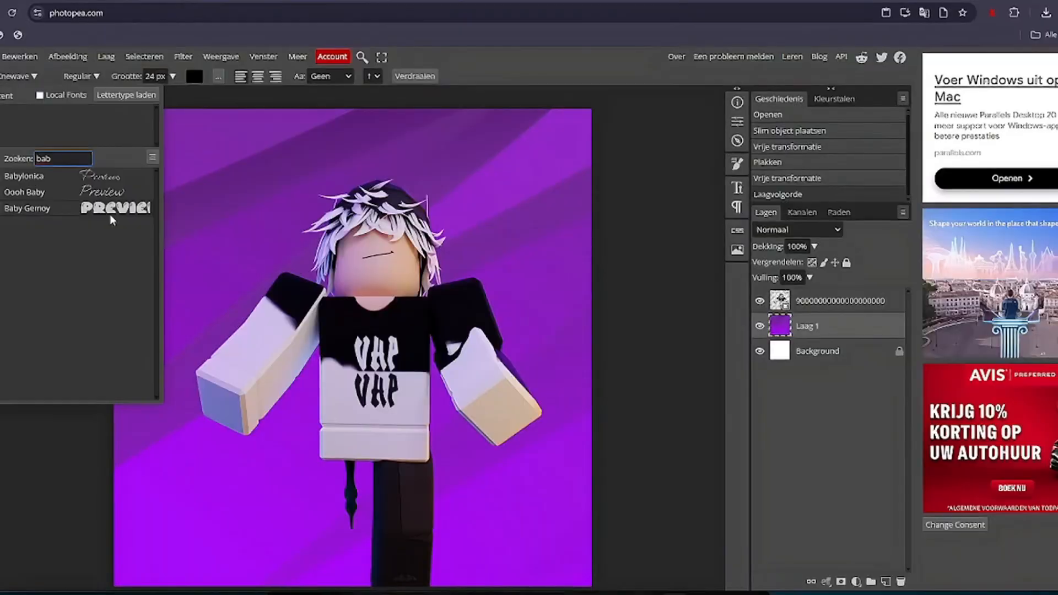
Add a text layer reading VHP and position it just above the character's head
click(665, 239)
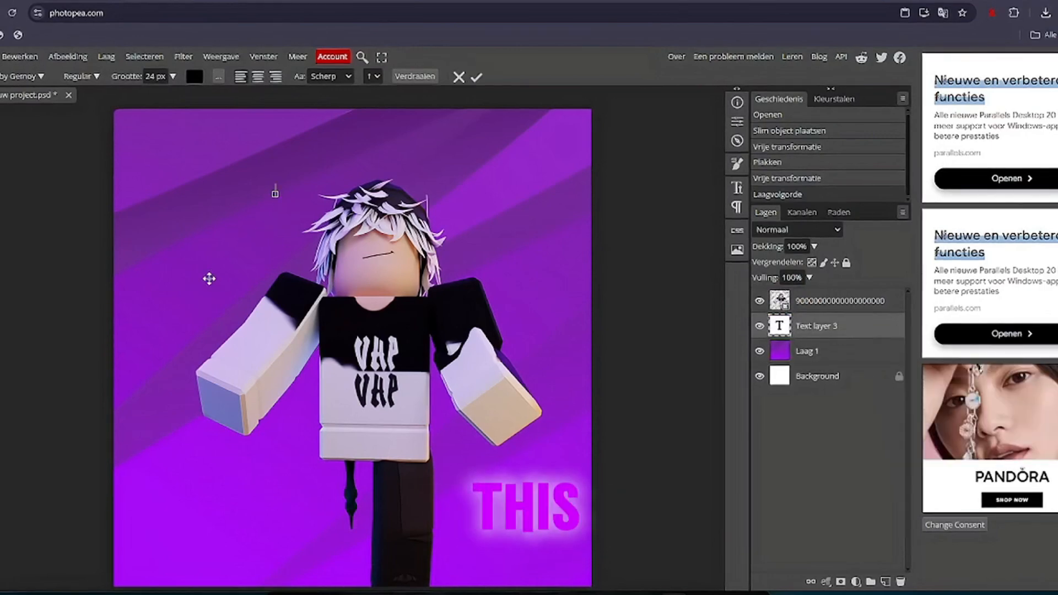
text(VHP)
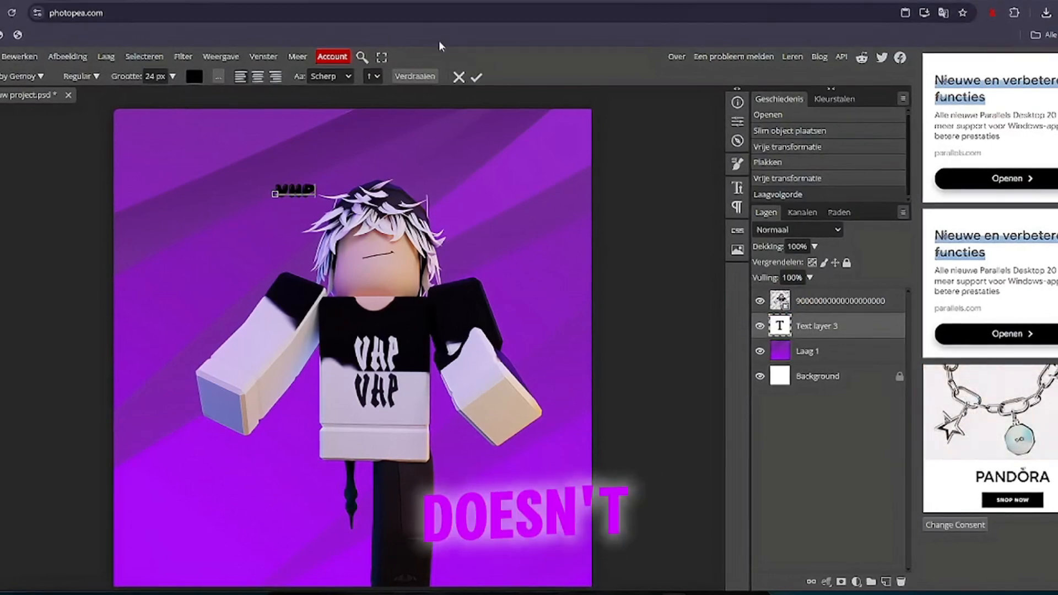
text(v)
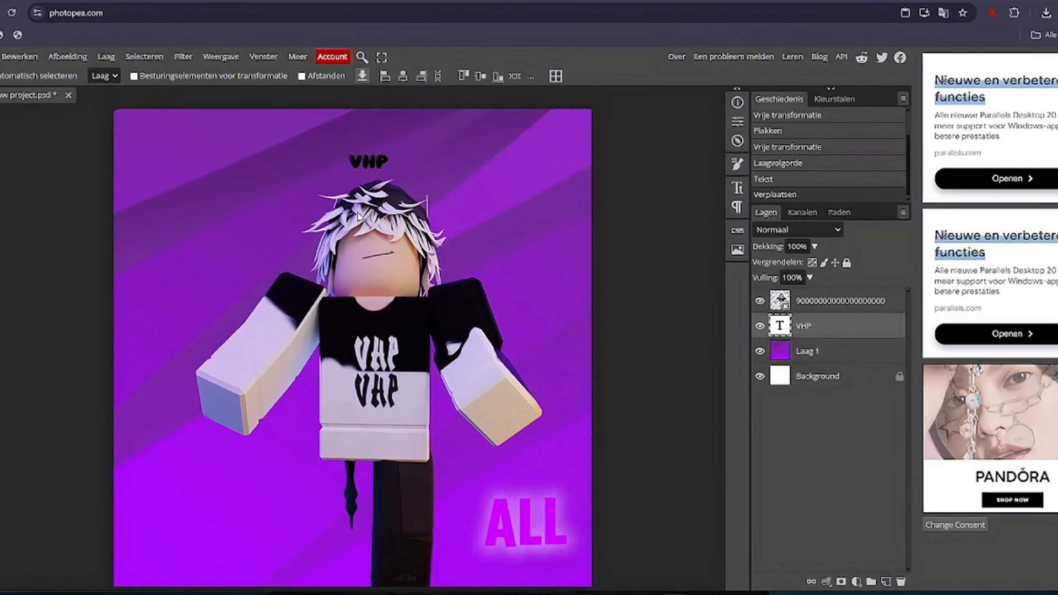
Enlarge the VHP text to 1000%, position it around the character's head and put its layer above the character layer
key(ctrl+alt+t)
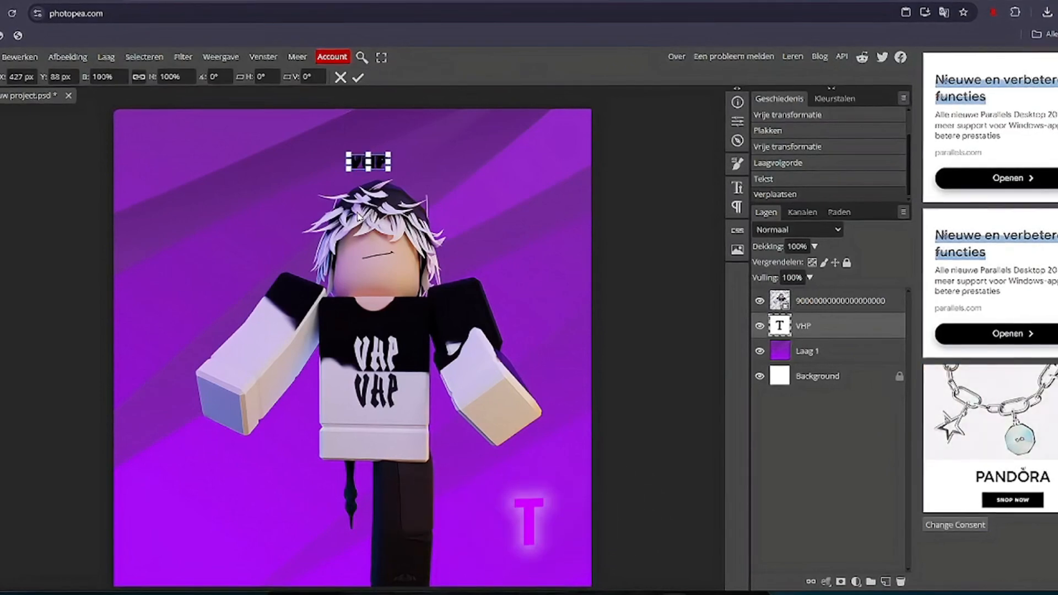
drag(372, 168, 385, 298)
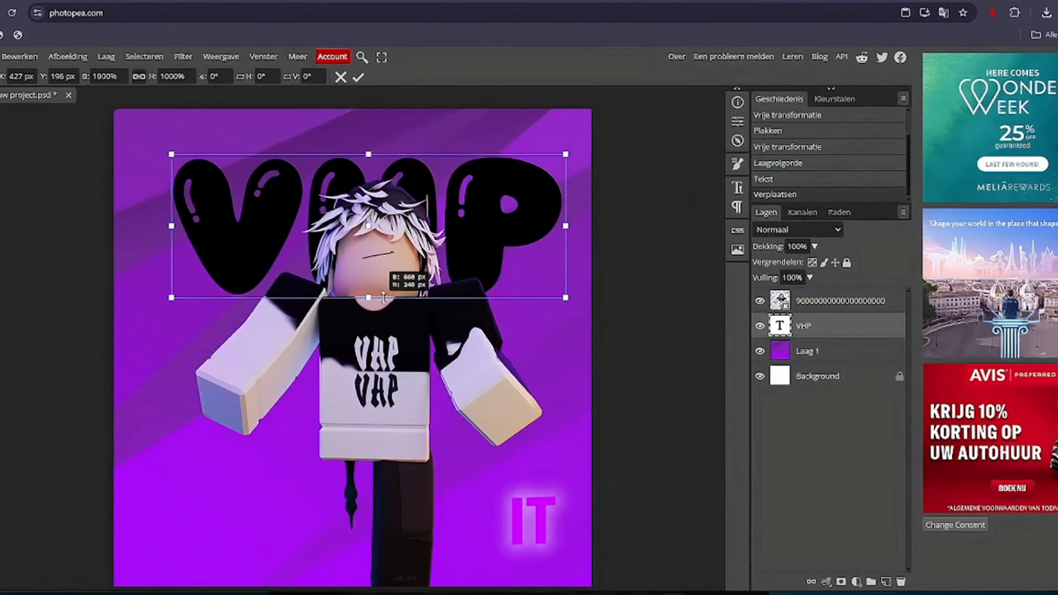
drag(404, 257, 410, 229)
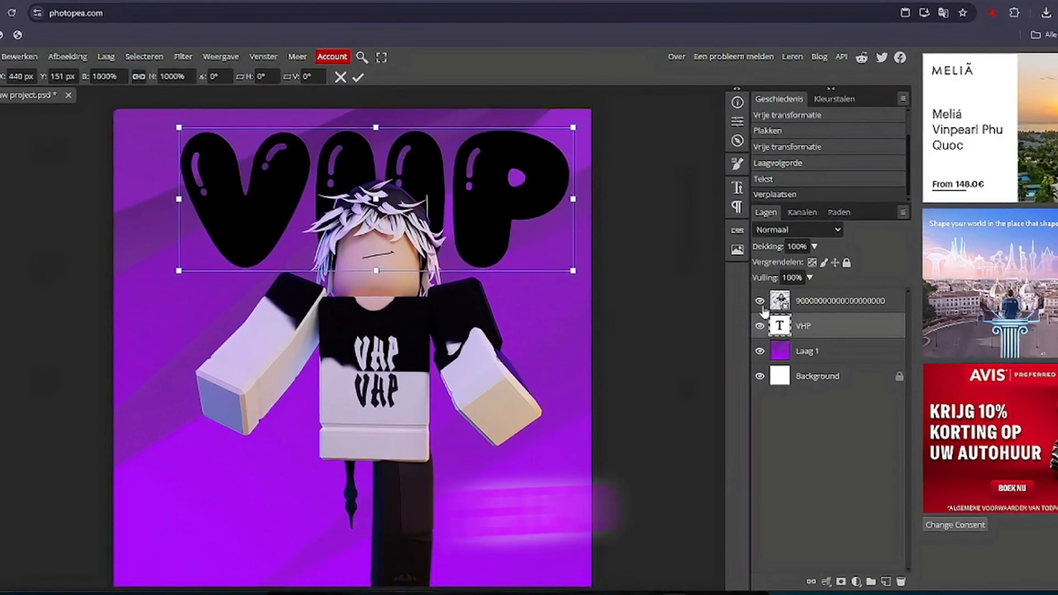
drag(805, 329, 808, 296)
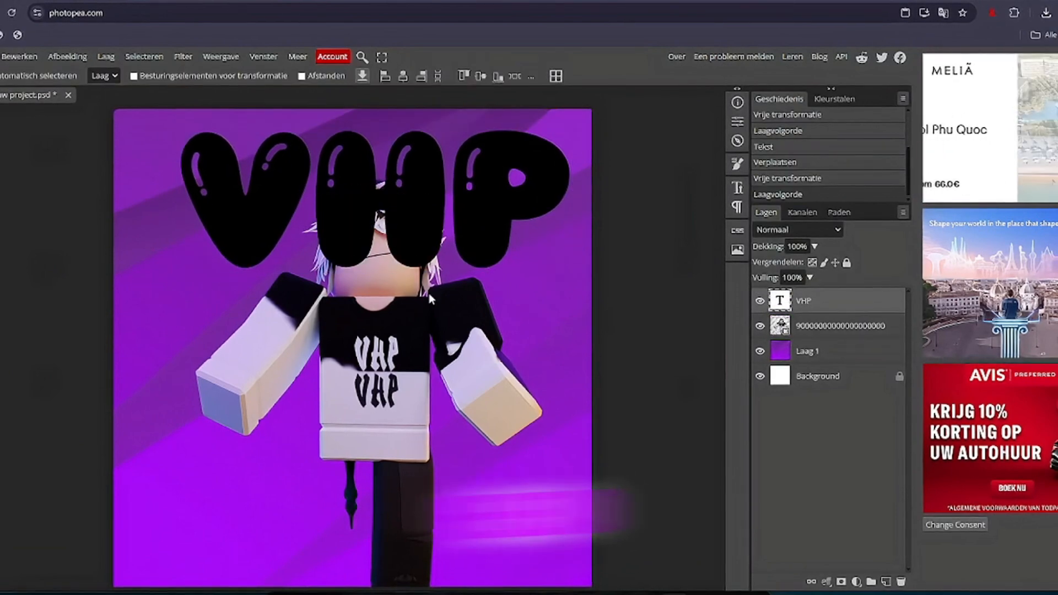
Scale the VHP text down to 70.56% and place it over the top of the hair at X 446 px, Y 104 px
drag(428, 293, 423, 439)
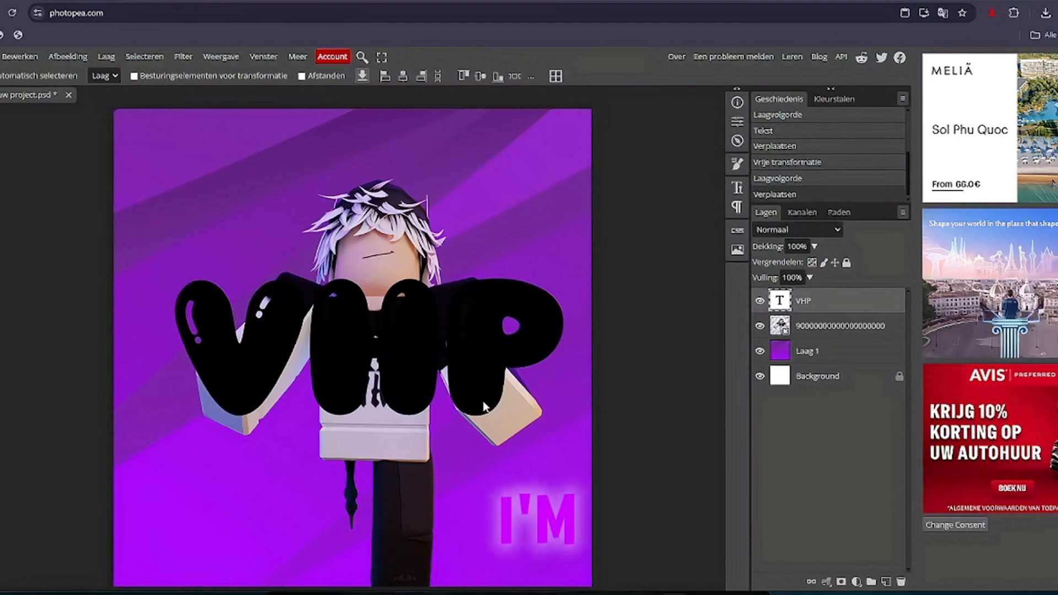
key(ctrl+t)
drag(368, 279, 369, 319)
drag(378, 334, 384, 160)
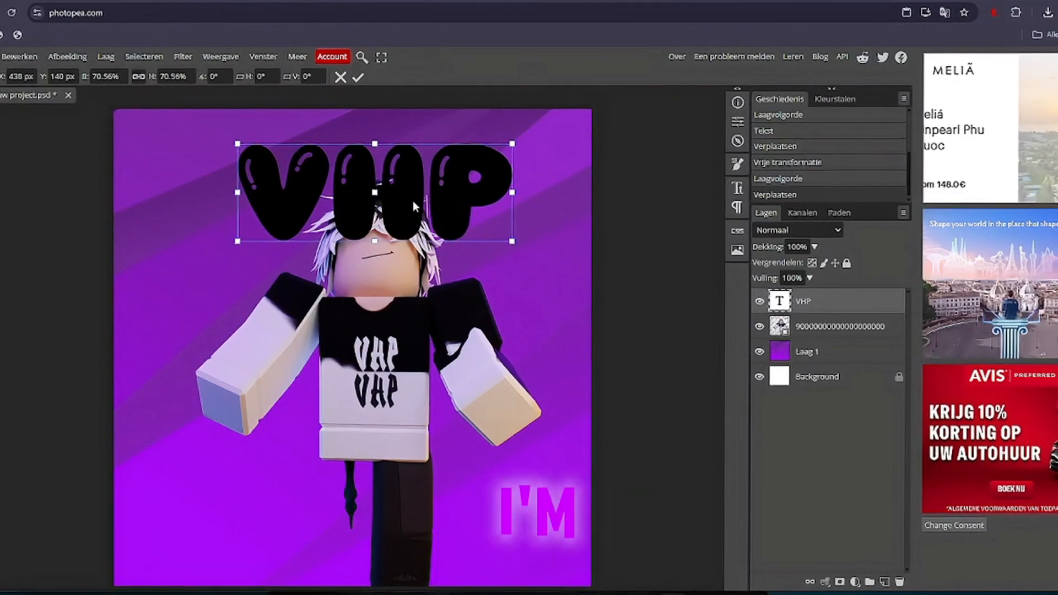
drag(412, 200, 411, 164)
Enable a Gradient Overlay in the VHP text layer's blending options and display its settings
right_click(779, 303)
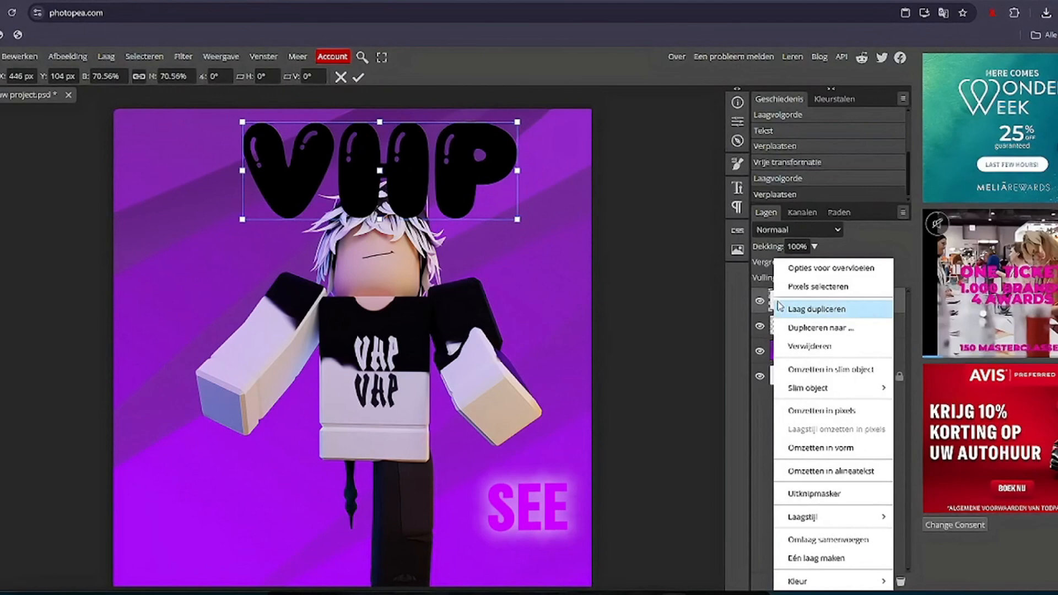
click(809, 268)
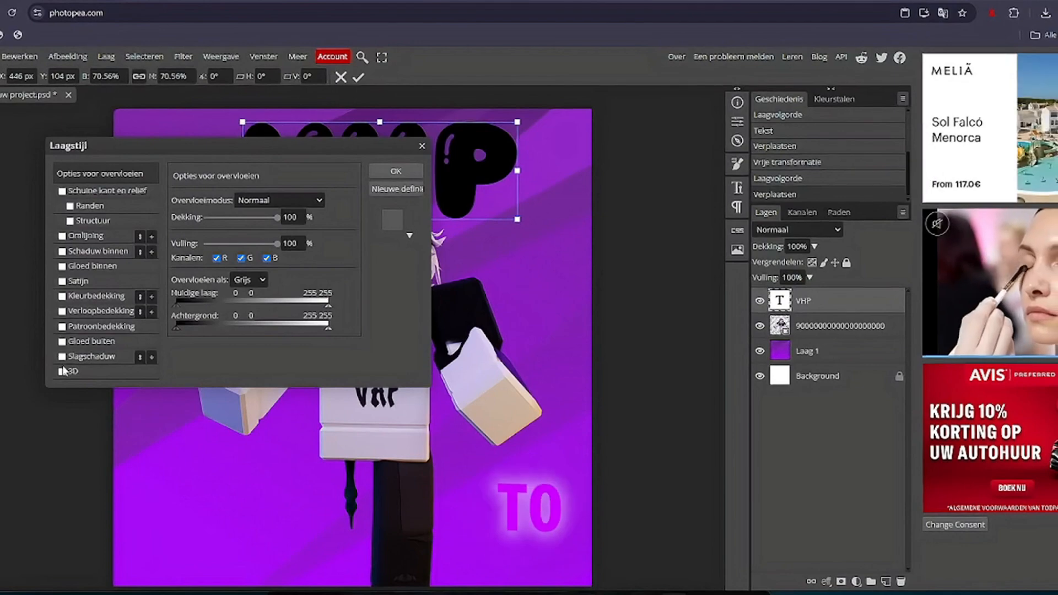
click(62, 311)
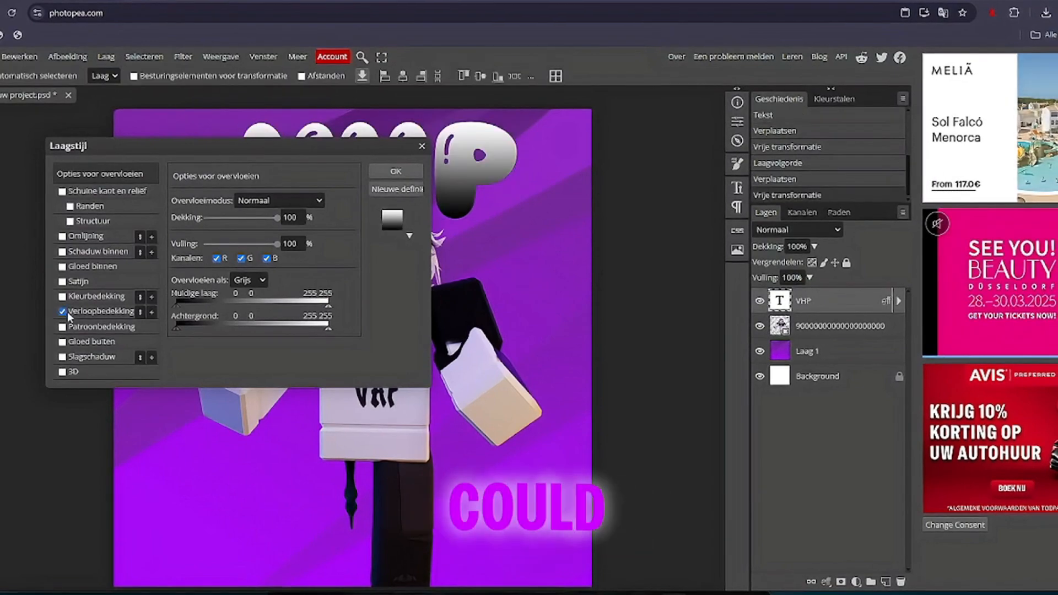
drag(150, 153, 665, 124)
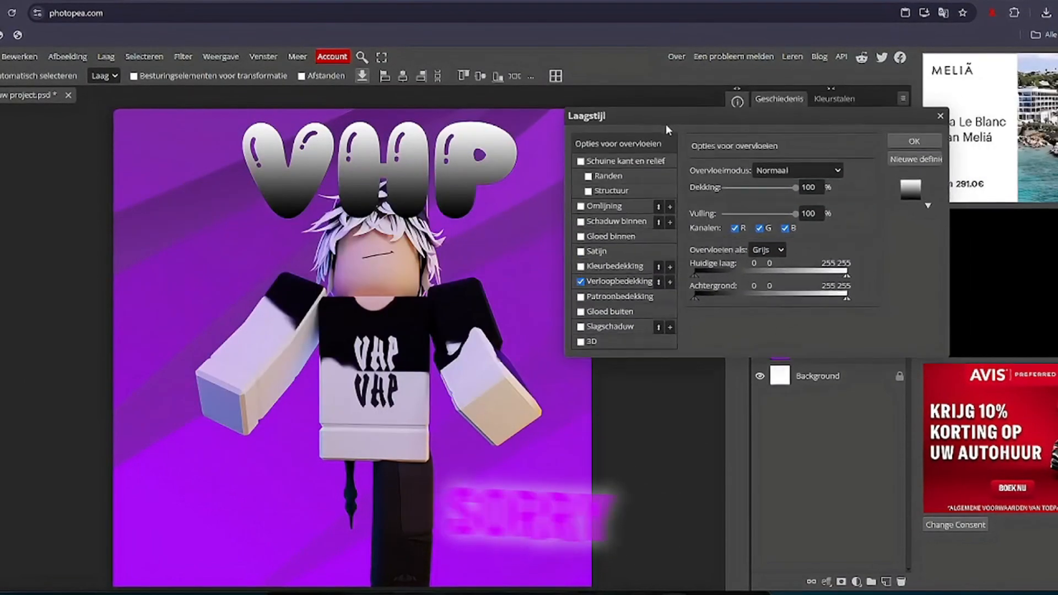
click(649, 281)
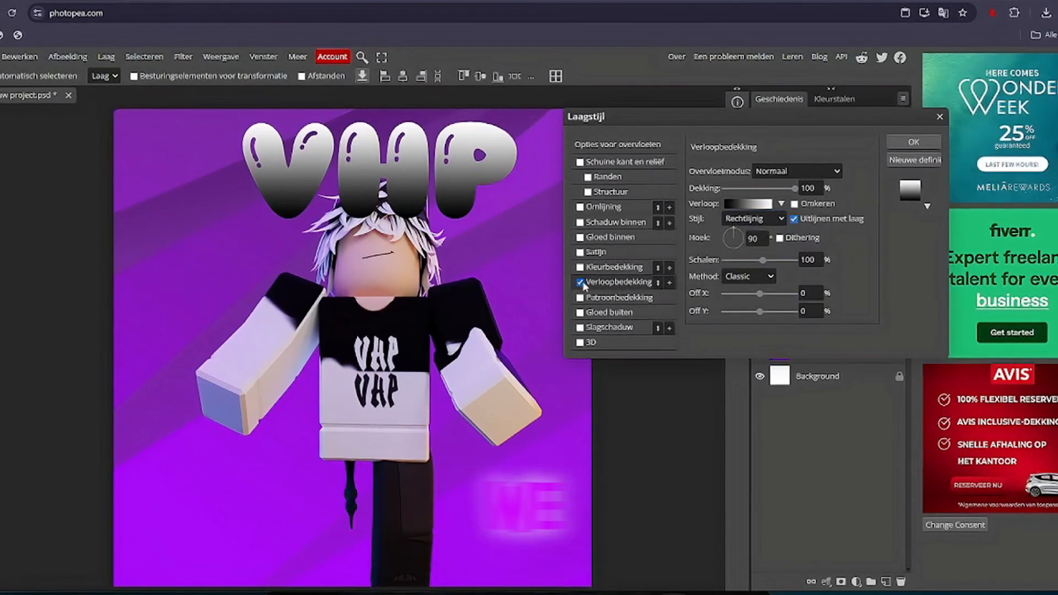
Recolour the white end of the overlay gradient with the bright purple sampled from the background
click(743, 205)
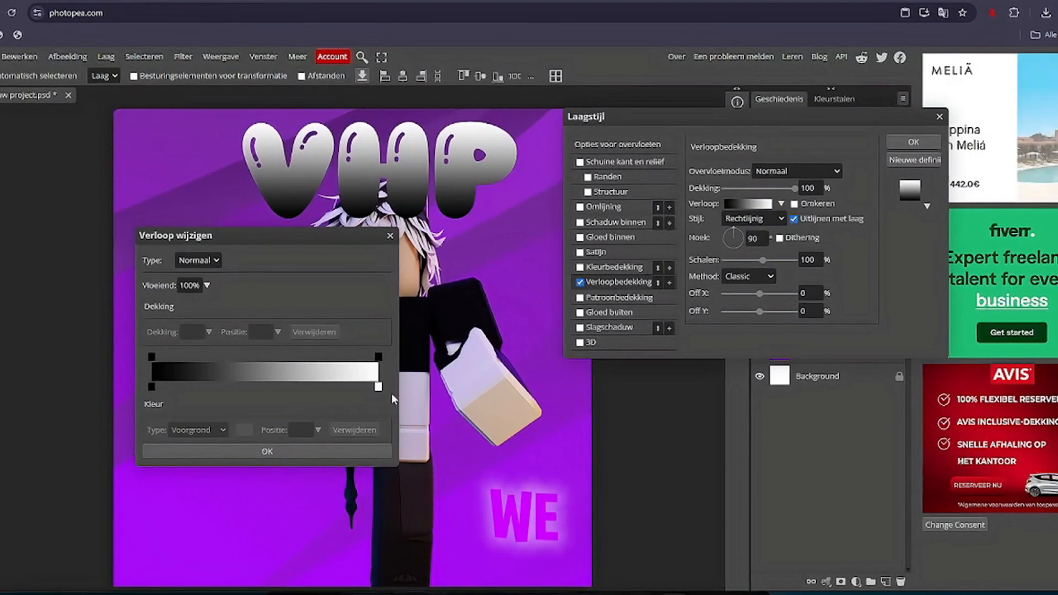
double_click(378, 387)
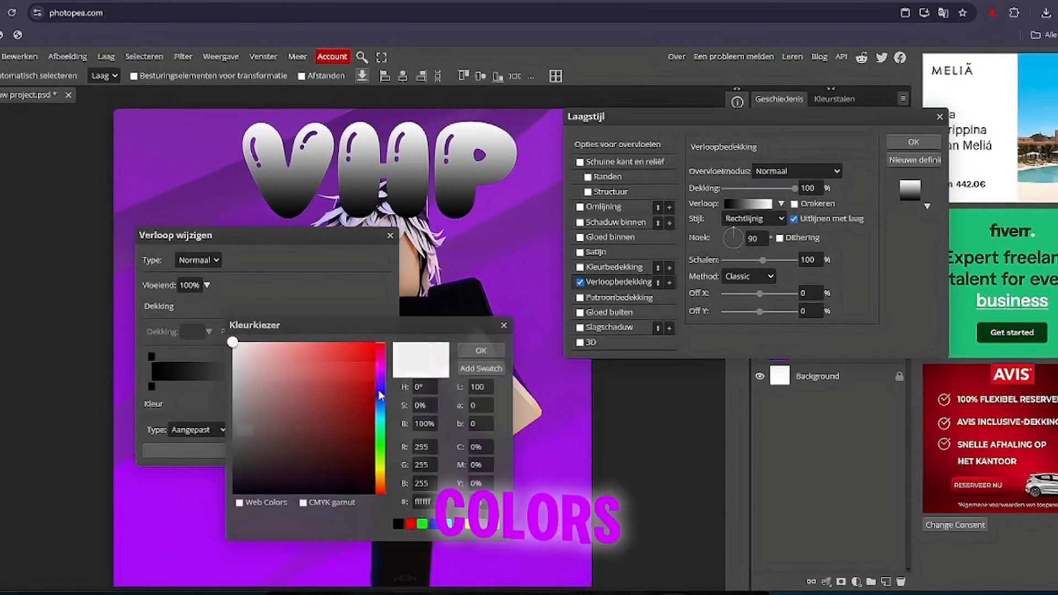
click(538, 553)
click(477, 348)
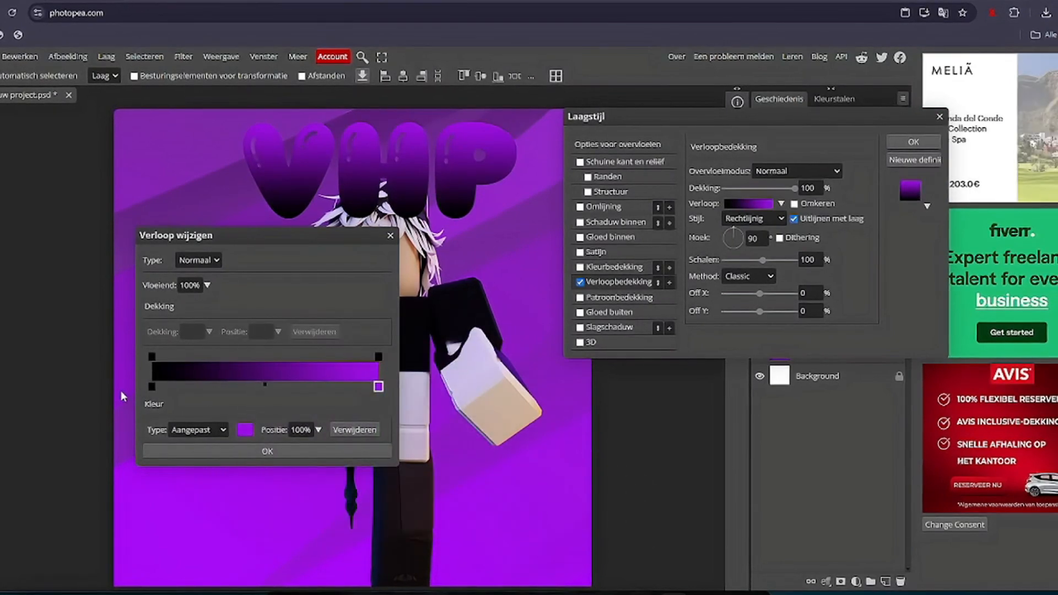
Try extra purple colour stops at 22% and 17% near the black end of the gradient
double_click(202, 387)
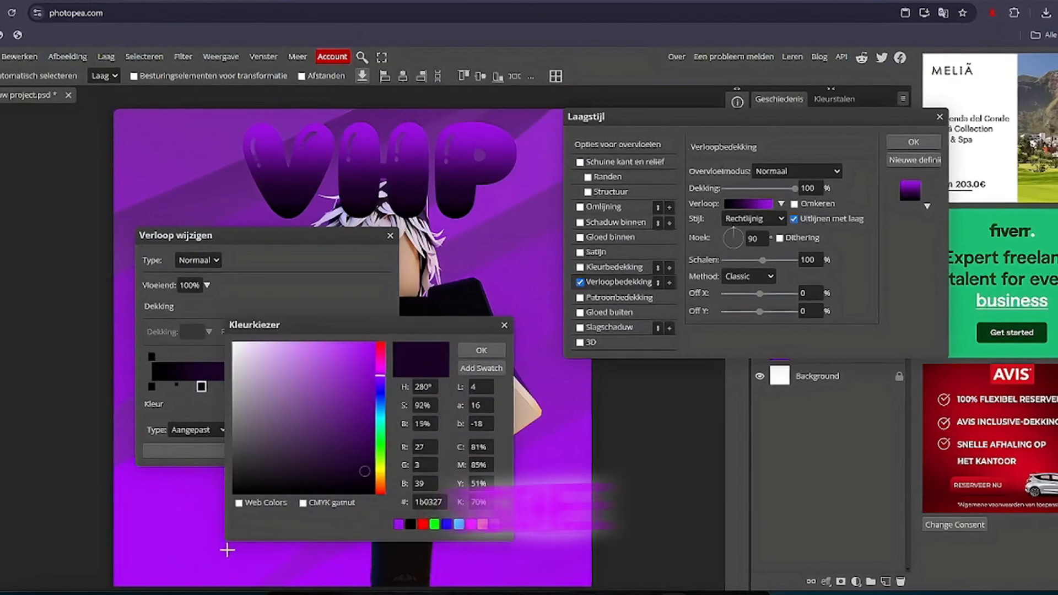
click(122, 441)
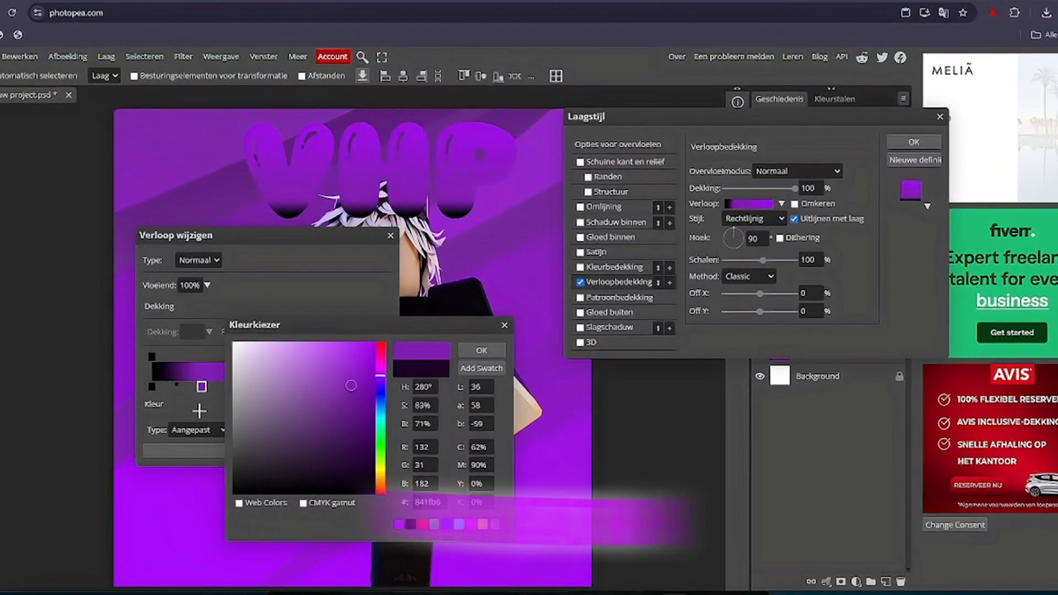
click(472, 348)
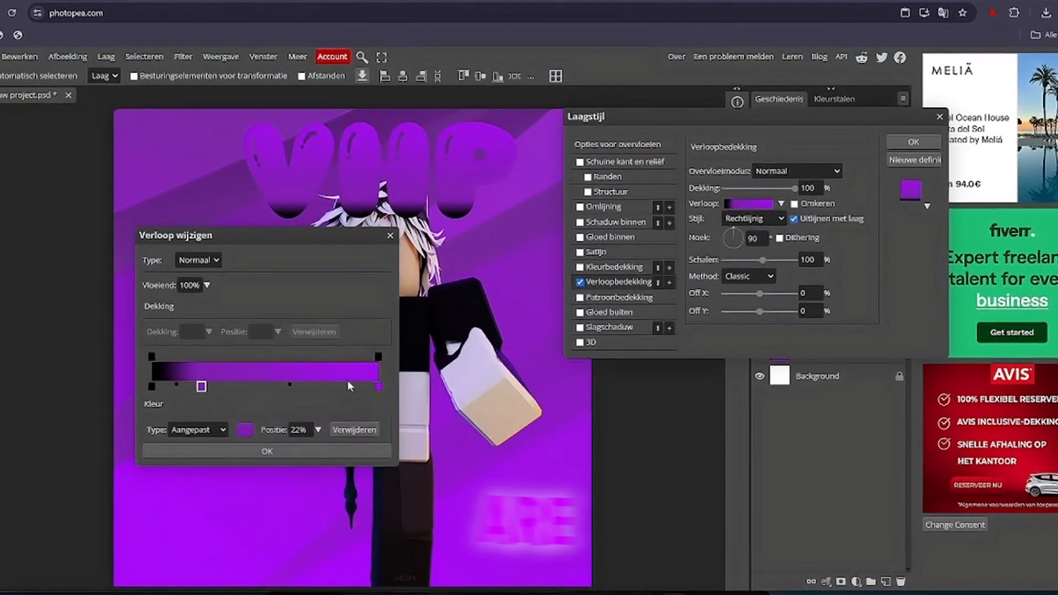
double_click(188, 386)
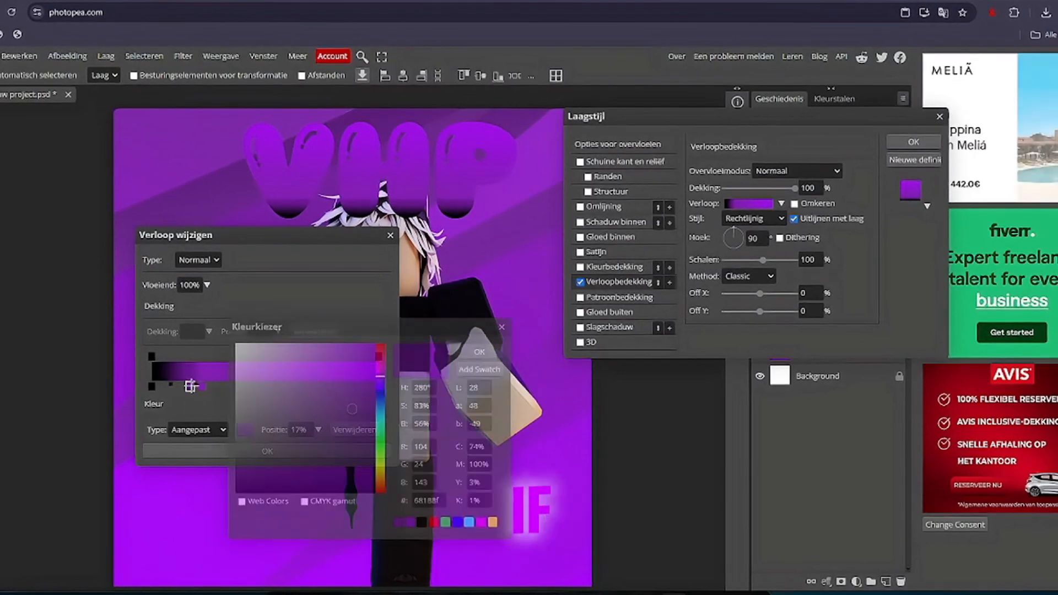
click(422, 523)
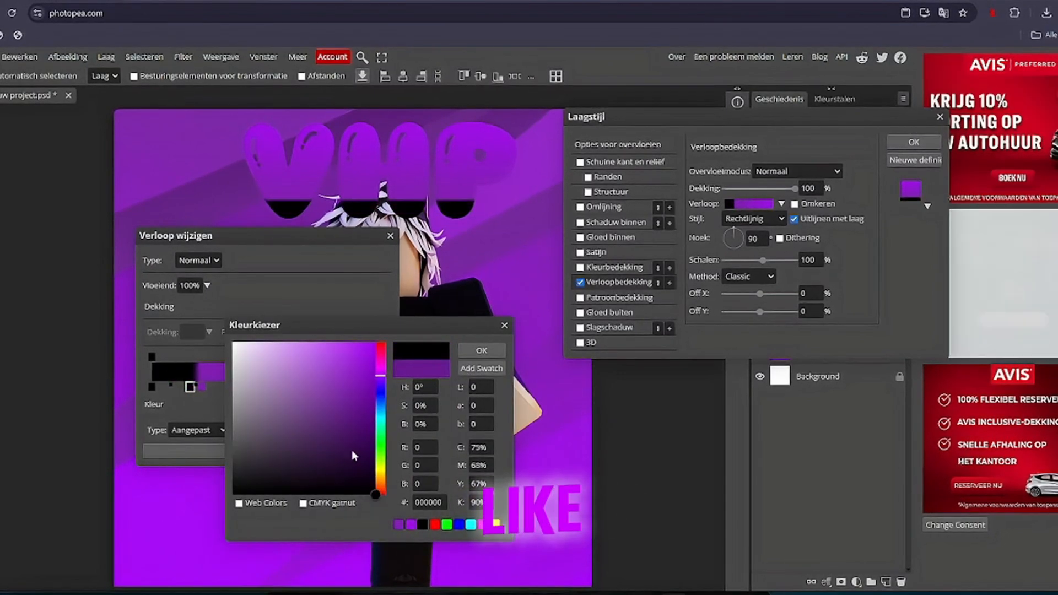
drag(352, 451, 394, 353)
click(484, 350)
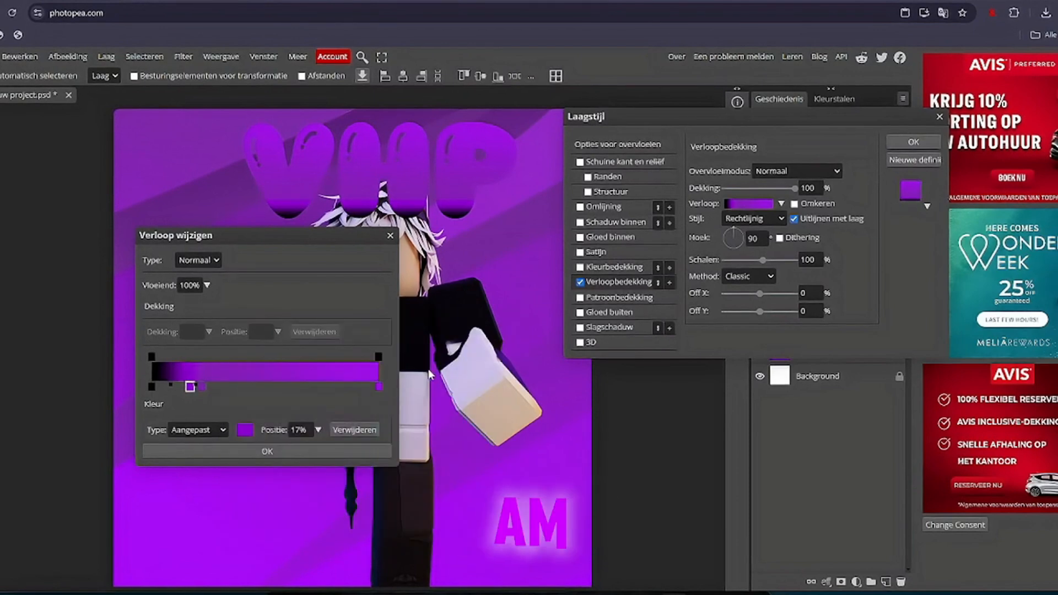
drag(188, 388, 197, 388)
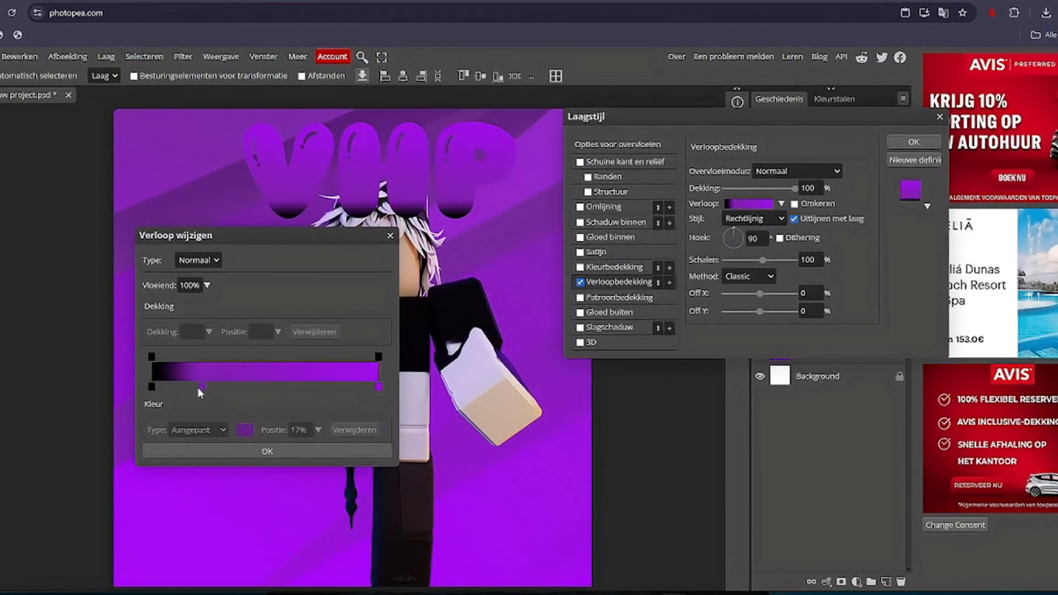
Add a dark purple 580782 colour stop between the black and purple ends and apply the gradient
double_click(301, 385)
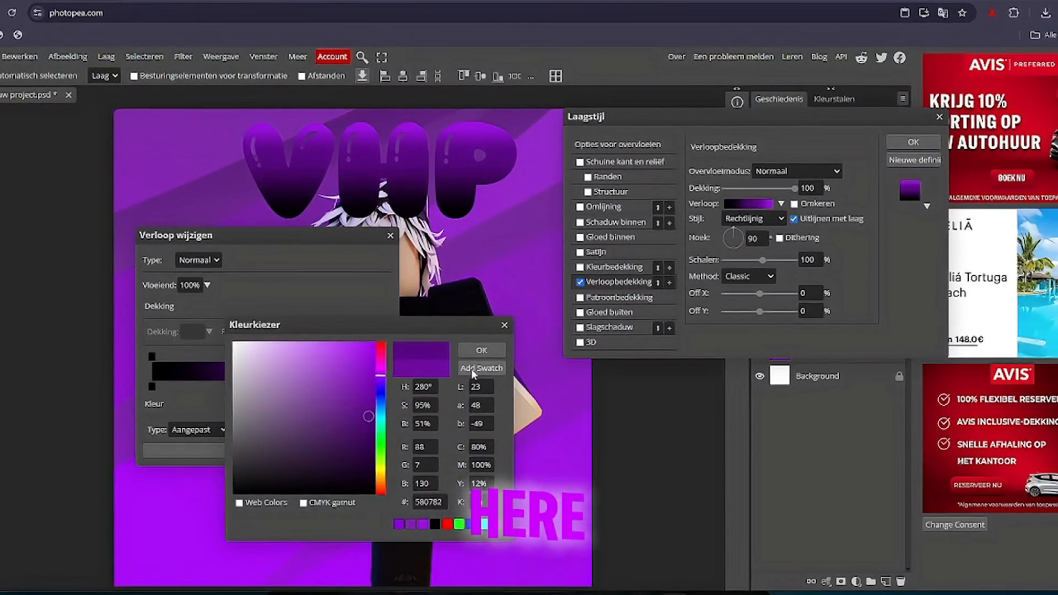
click(481, 351)
click(331, 450)
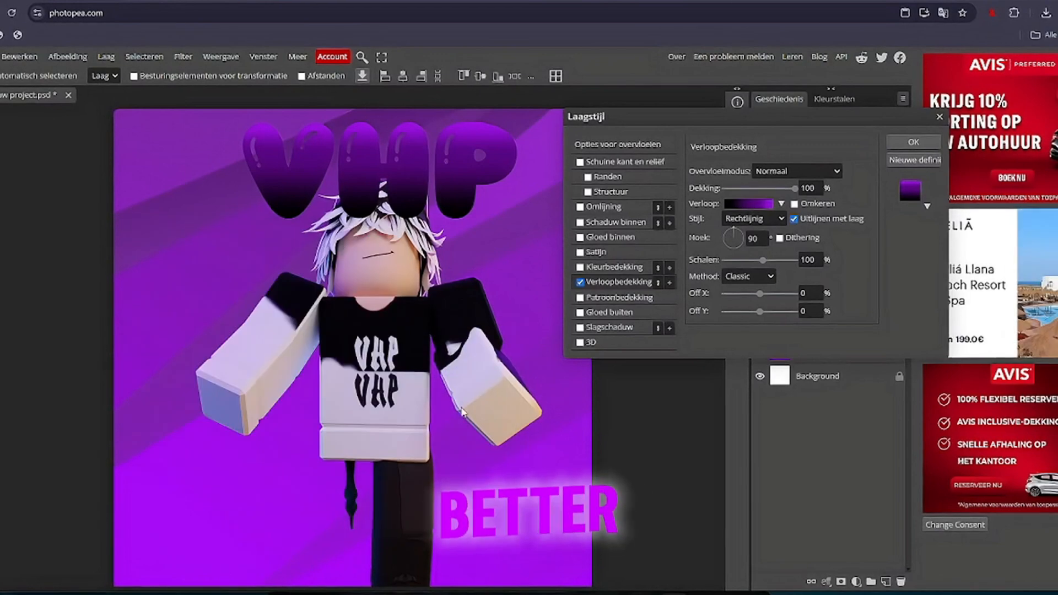
Try the Radial style for the VHP text's gradient overlay
click(740, 222)
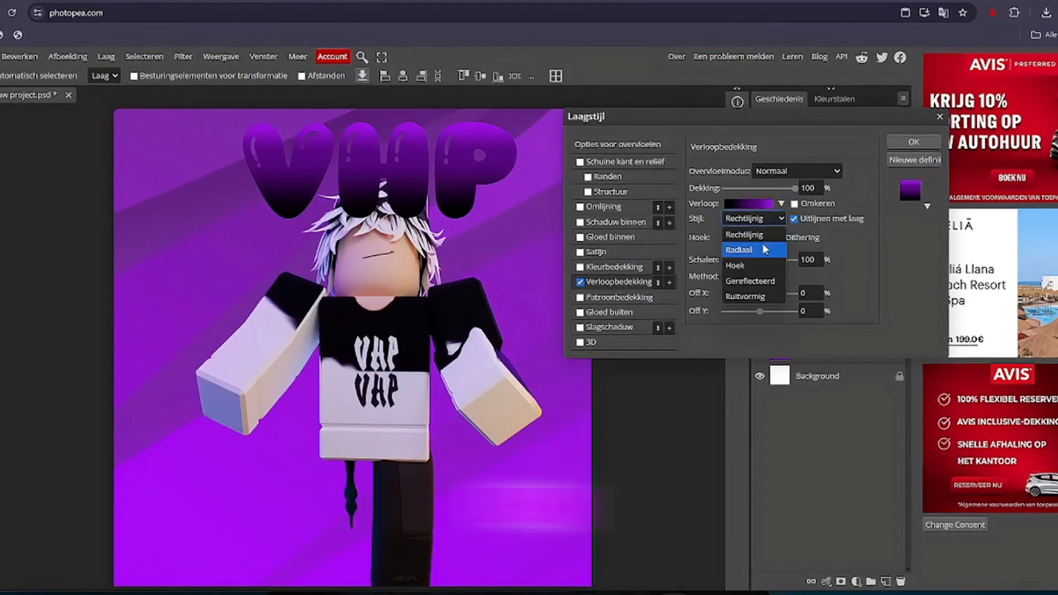
click(762, 244)
click(750, 219)
click(746, 229)
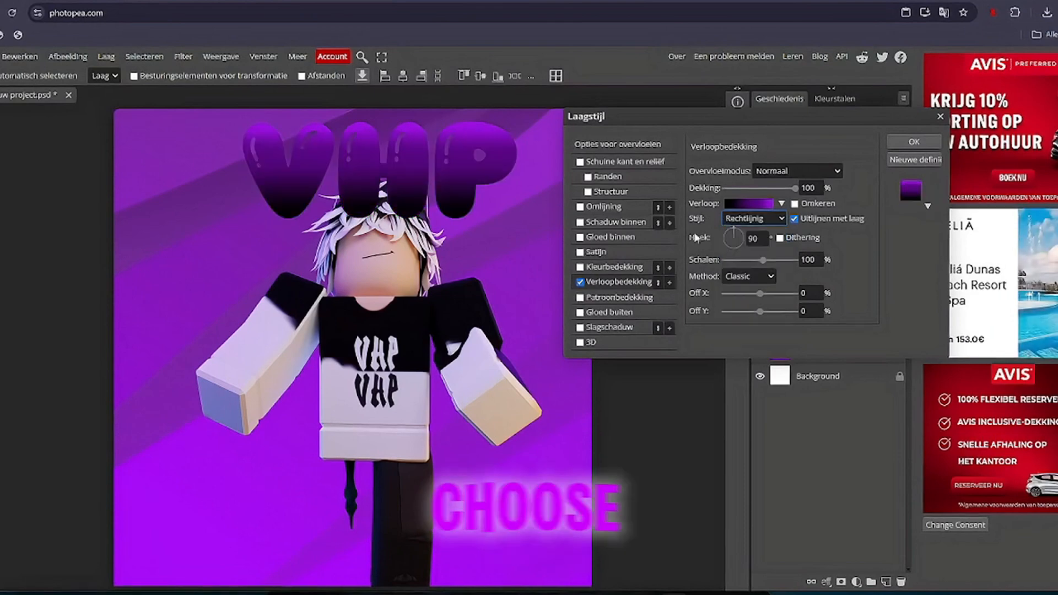
Enable the Satin effect on the VHP text layer
click(579, 252)
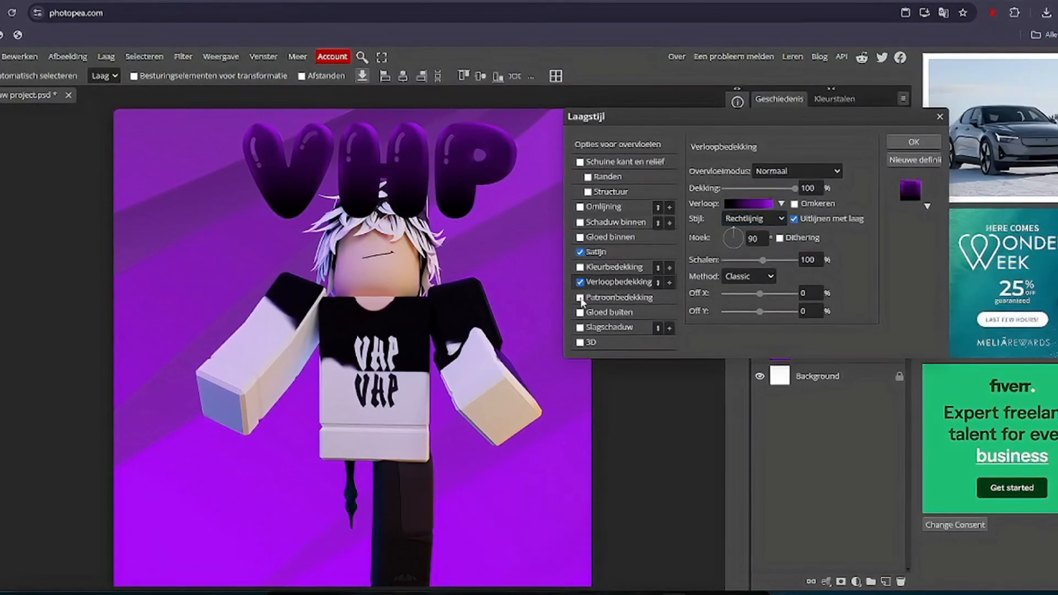
Try the Drop Shadow and 3D effects on the VHP text layer
click(580, 328)
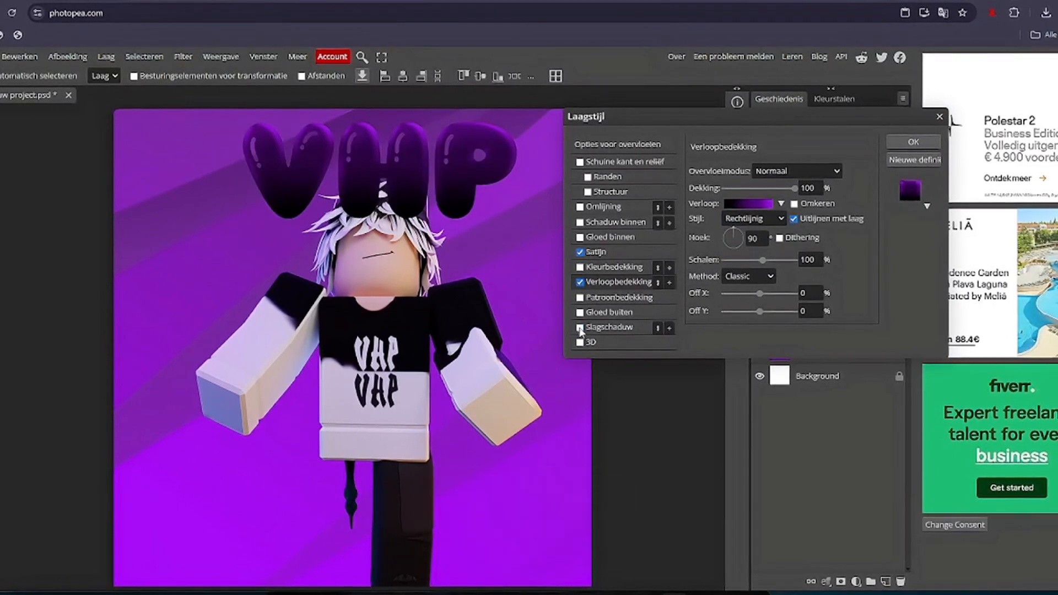
click(580, 328)
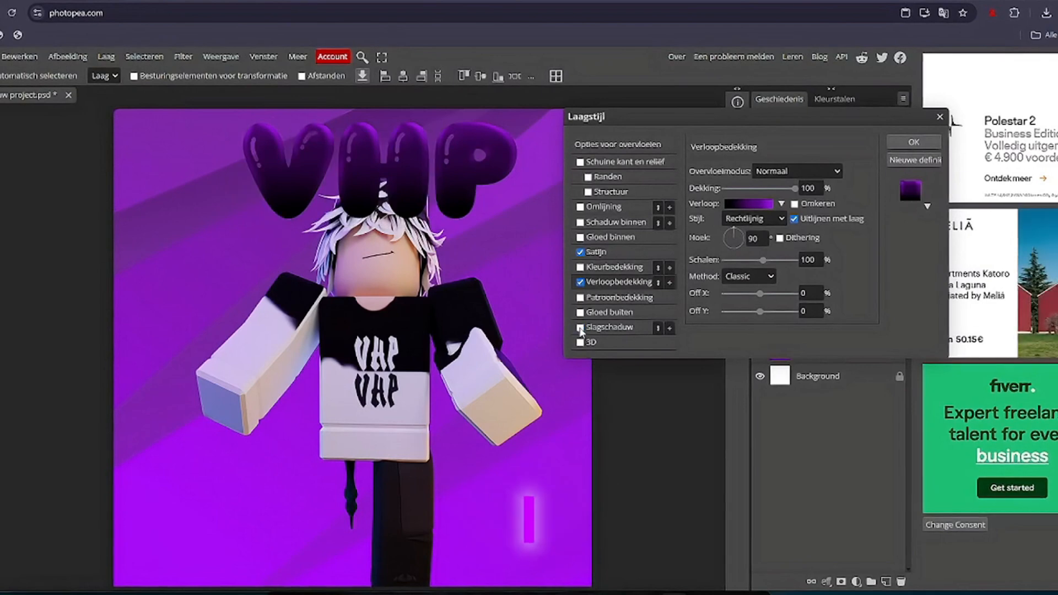
click(580, 328)
click(580, 328)
click(580, 328)
click(580, 328)
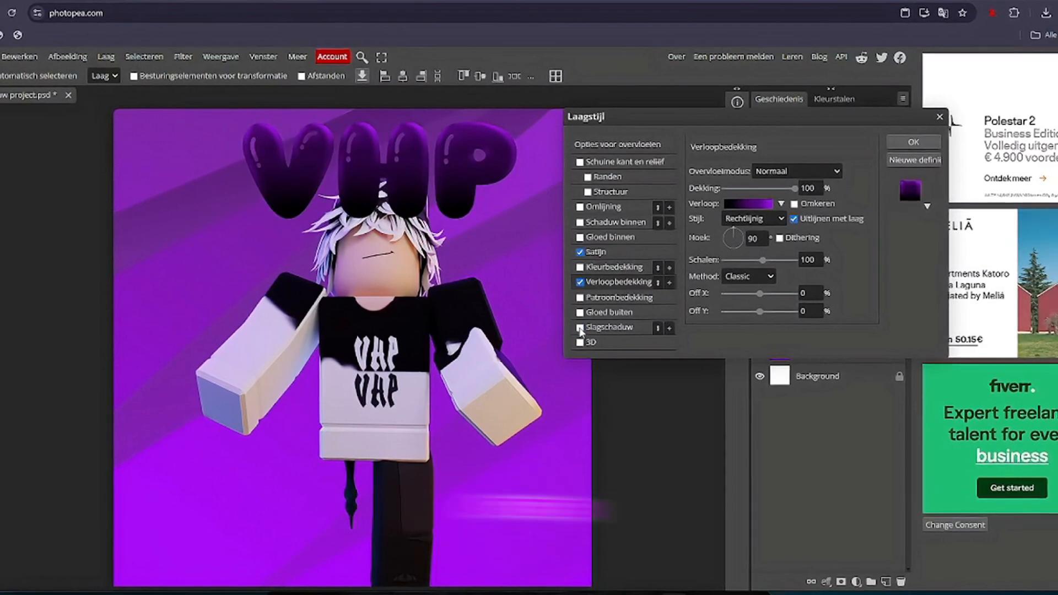
click(580, 327)
click(580, 328)
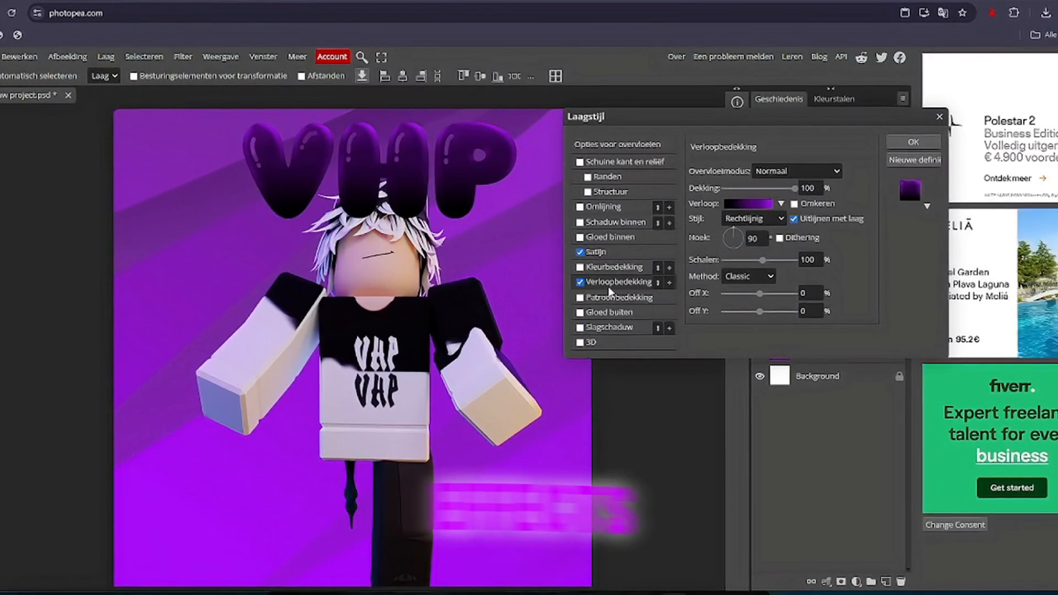
click(581, 342)
click(580, 342)
click(580, 342)
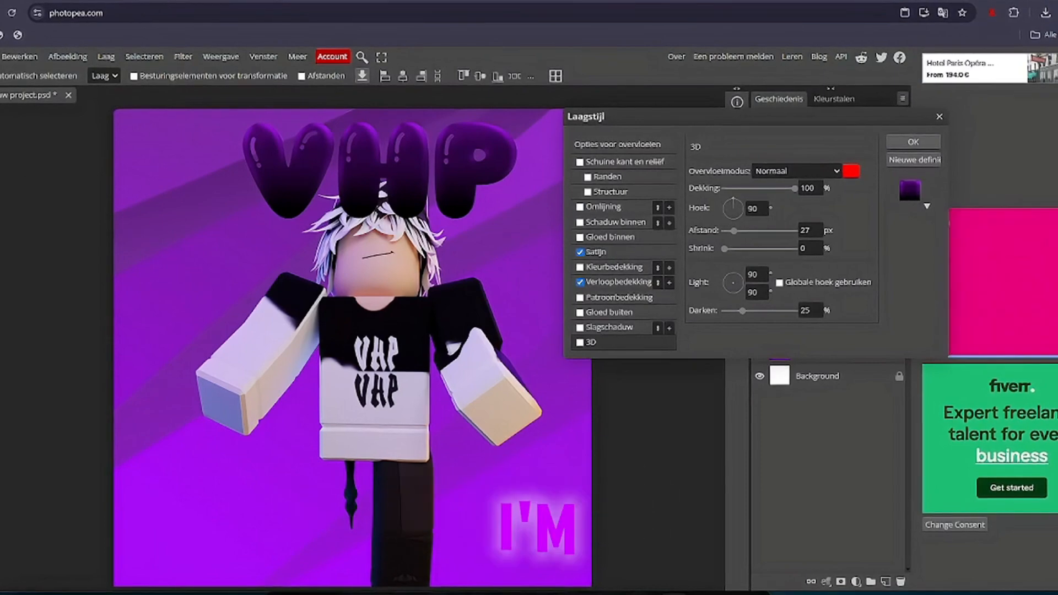
Enable Bevel and Emboss without texture on the VHP text and apply the layer style
click(611, 191)
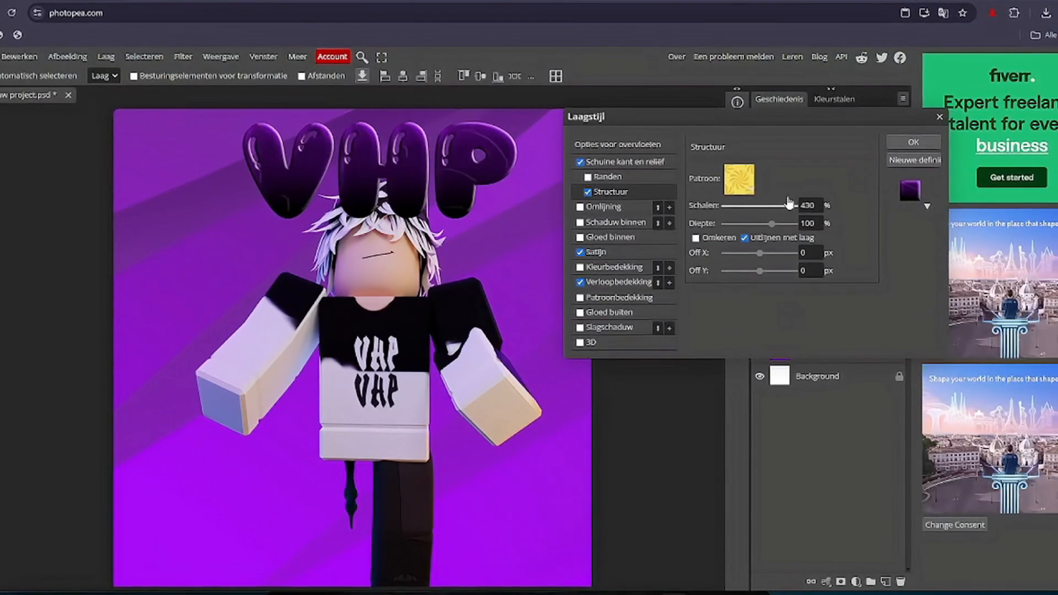
click(579, 161)
click(579, 268)
click(580, 267)
click(912, 141)
Set the VHP text's anti-aliasing to Zuiver and warp the text into a slight upward arch
click(343, 77)
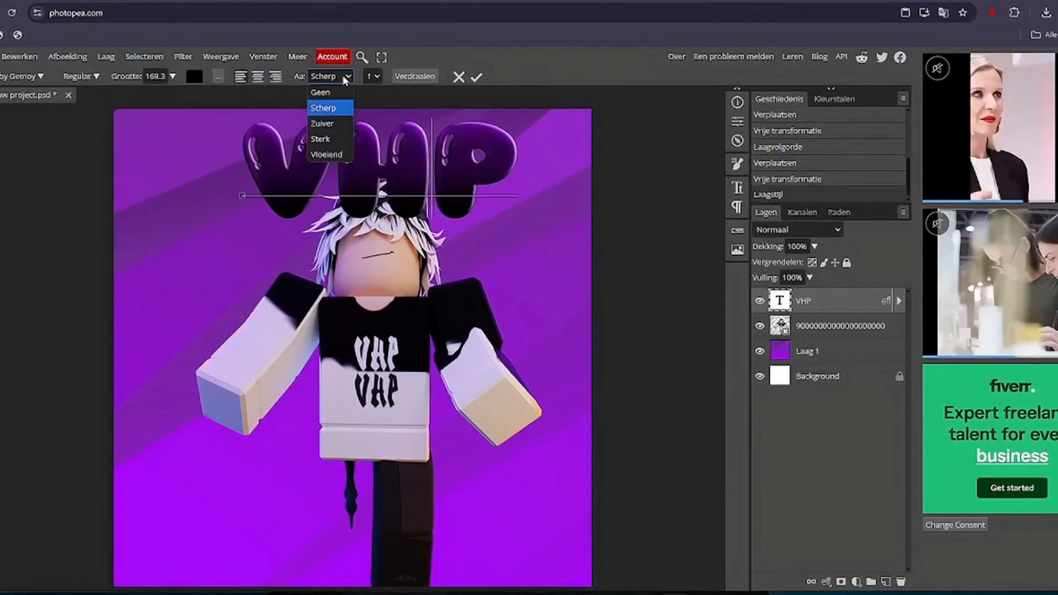
click(322, 122)
click(416, 76)
click(111, 171)
click(118, 202)
drag(130, 223, 136, 224)
drag(131, 260, 130, 263)
click(207, 146)
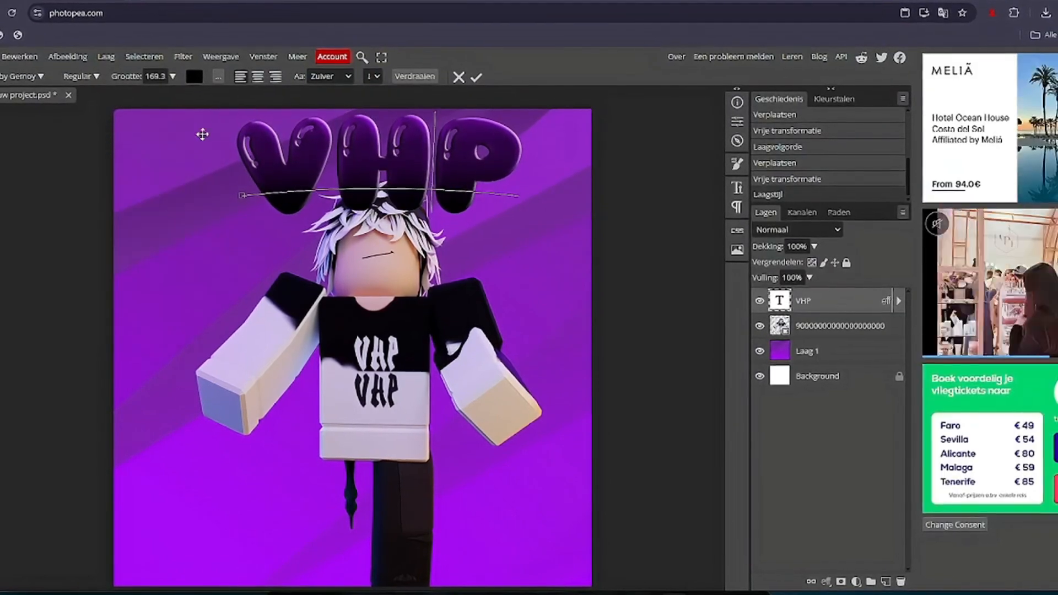
Add a 15 px black outside stroke to the VHP text layer
right_click(785, 300)
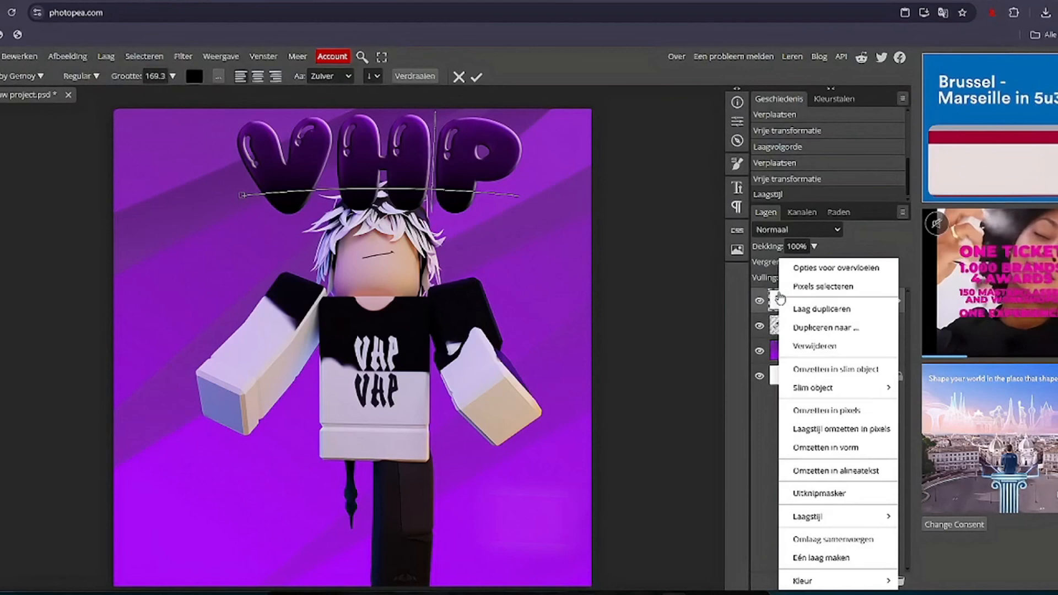
click(815, 269)
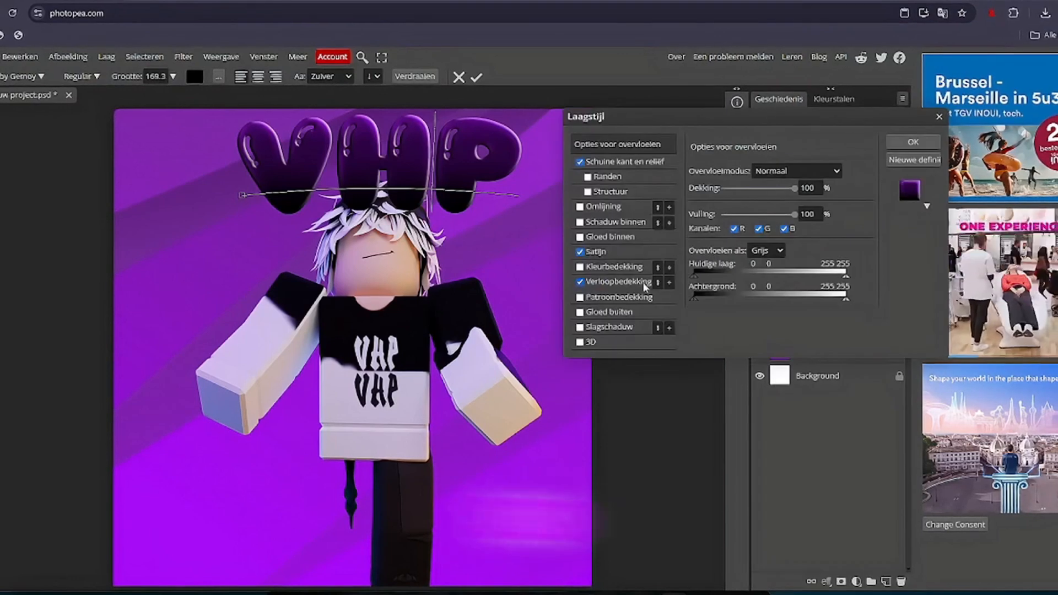
click(598, 208)
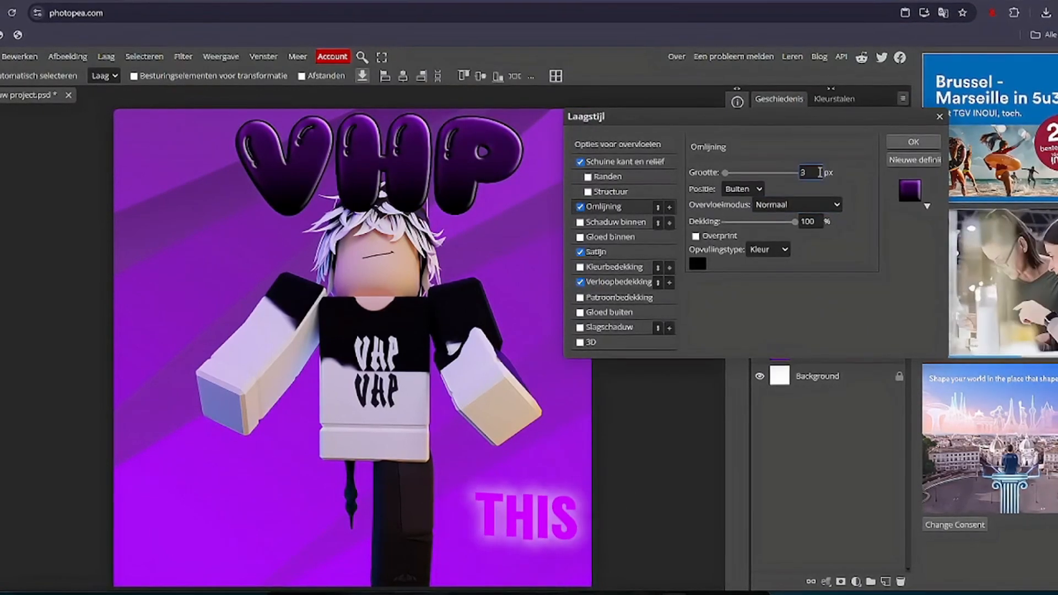
text(15)
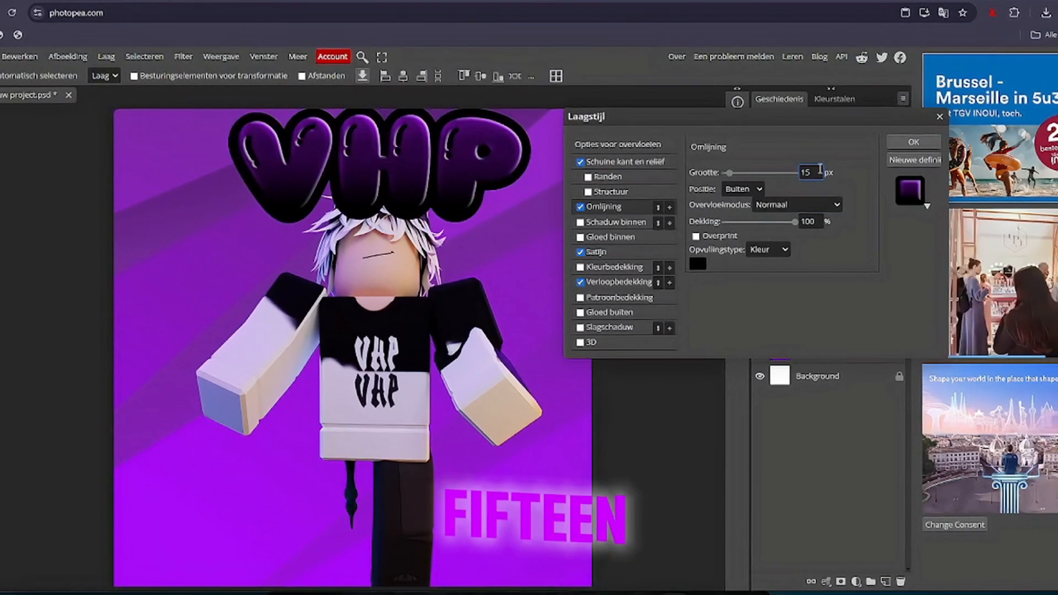
Add a second outside stroke of 25 px in white (ffffff) to the VHP text and apply the layer style
click(669, 208)
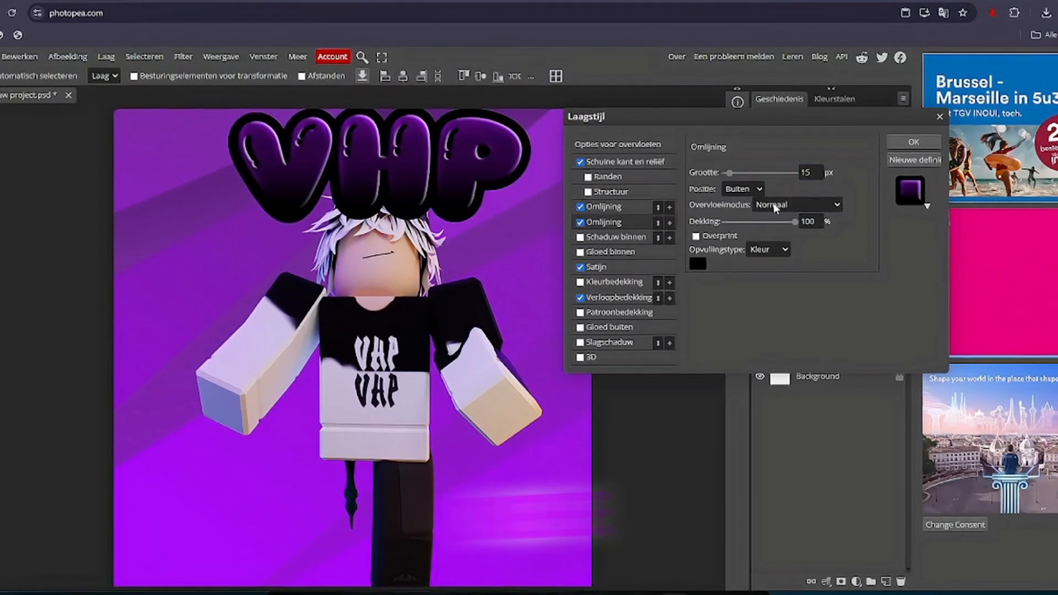
text(25)
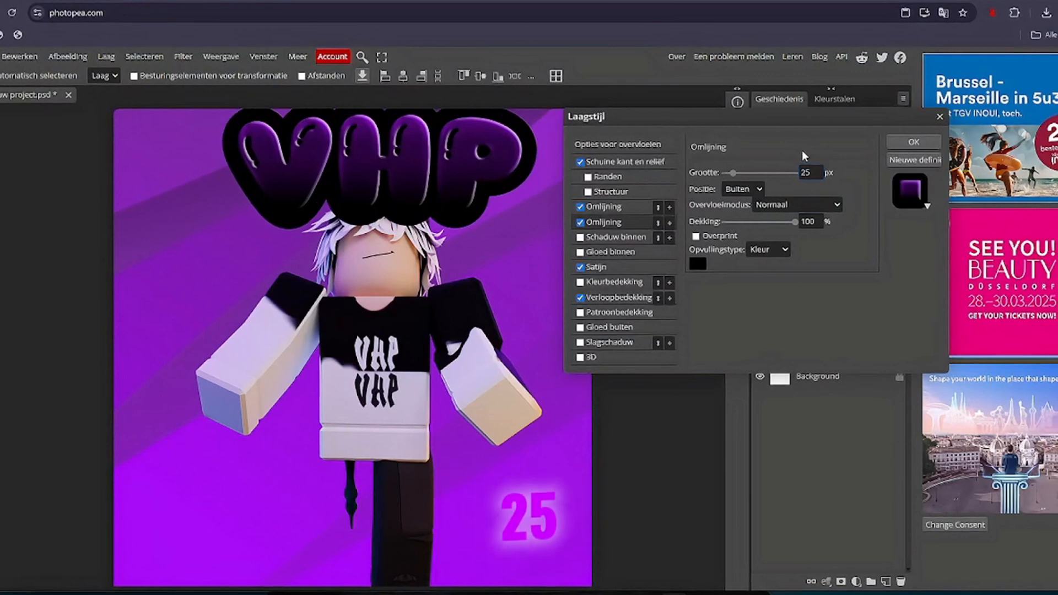
click(702, 270)
drag(274, 294, 46, 63)
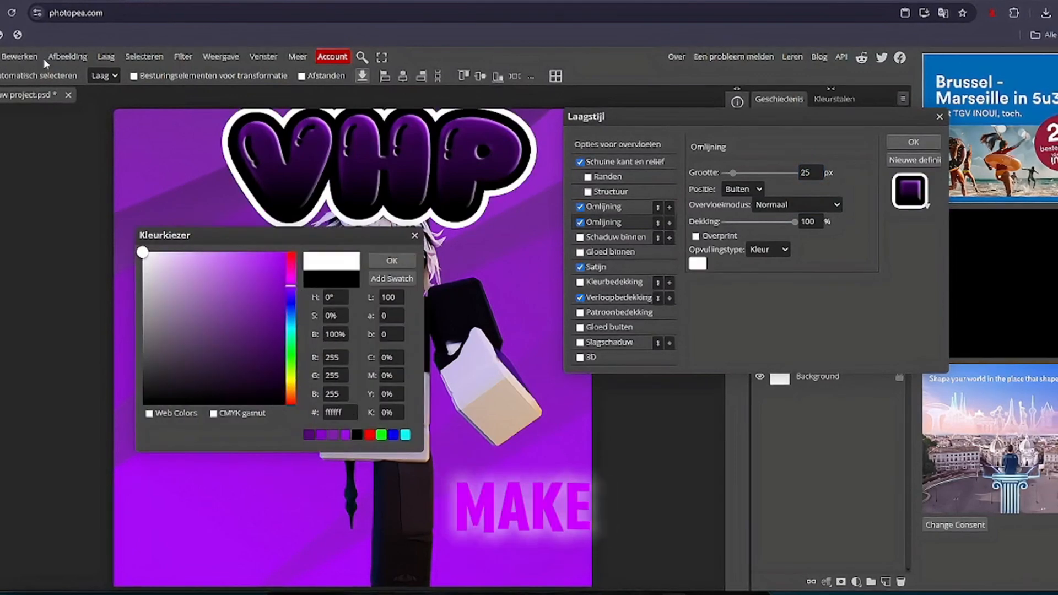
click(392, 260)
click(913, 143)
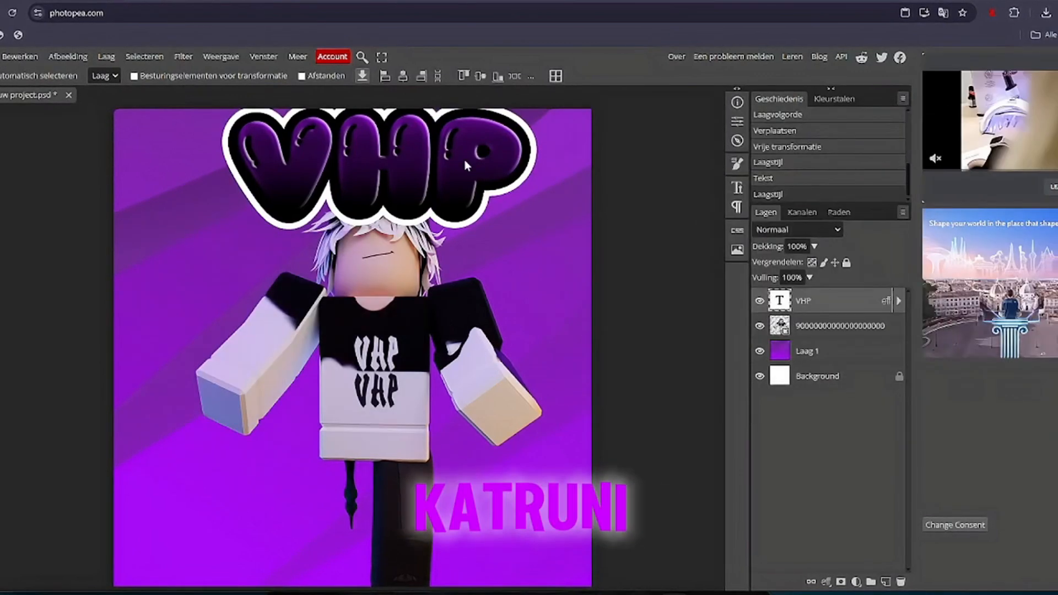
Move the VHP text down over the character's torso, and slightly enlarge and recentre the character behind it
drag(330, 182, 369, 347)
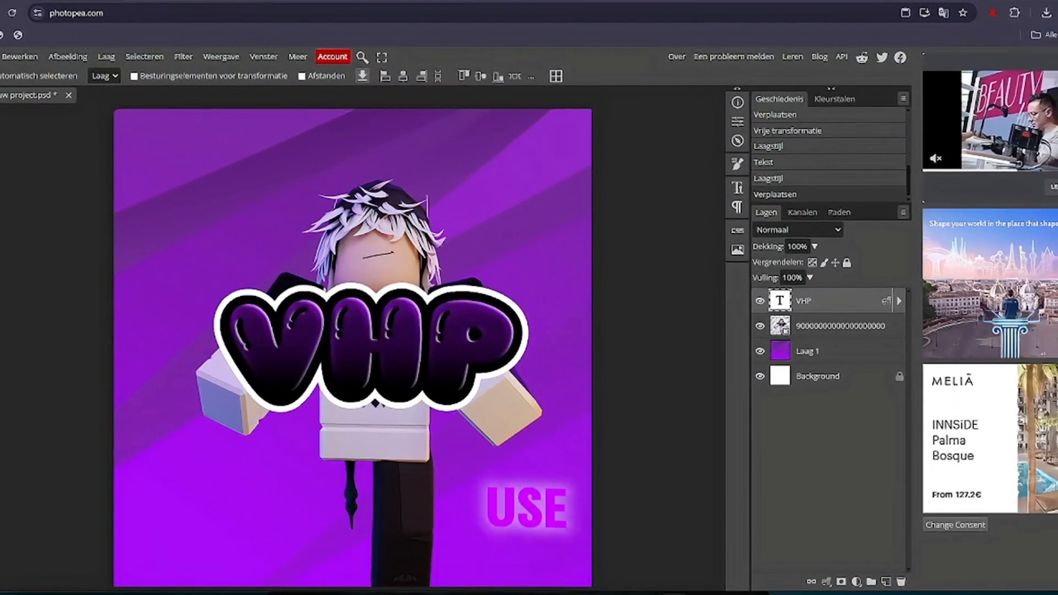
drag(346, 454, 345, 467)
key(ctrl+t)
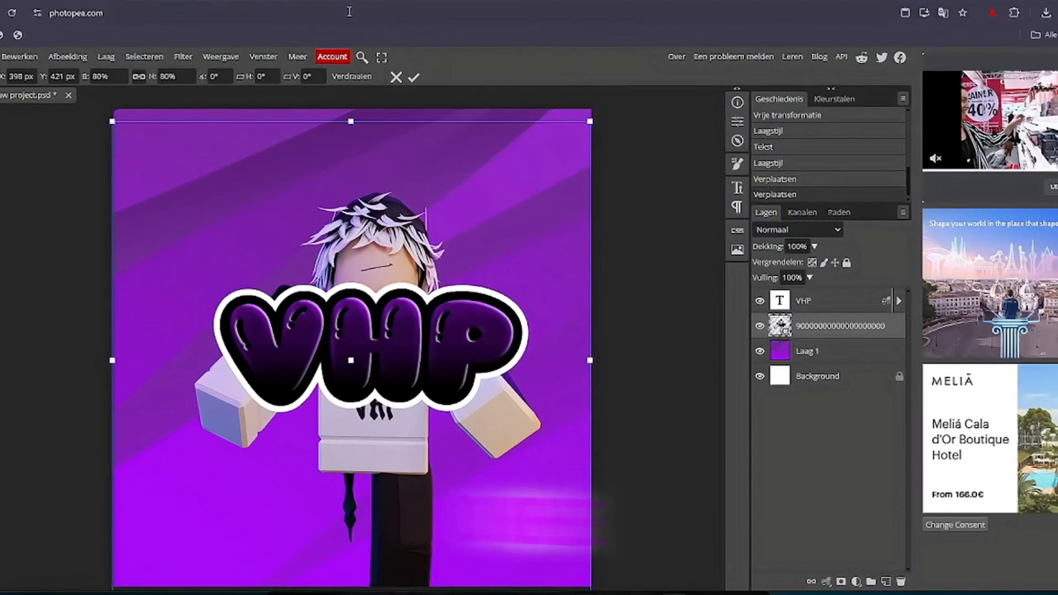
drag(366, 116, 376, 115)
drag(378, 156, 378, 177)
click(411, 80)
drag(461, 269, 481, 245)
Give the character layer a 5 px black (000000) outside stroke and apply the layer style
right_click(789, 345)
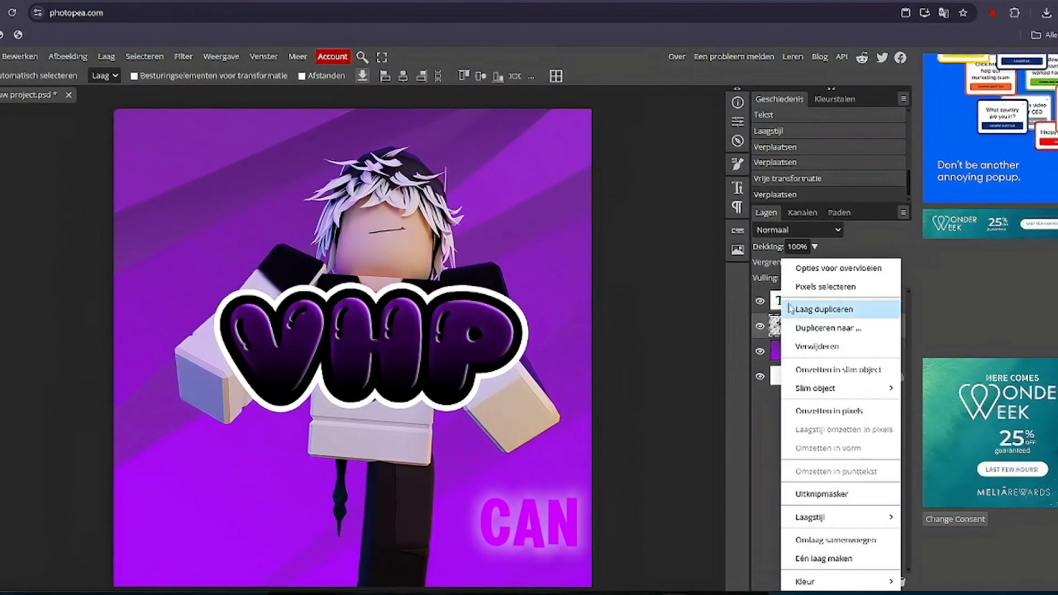
click(798, 273)
click(585, 213)
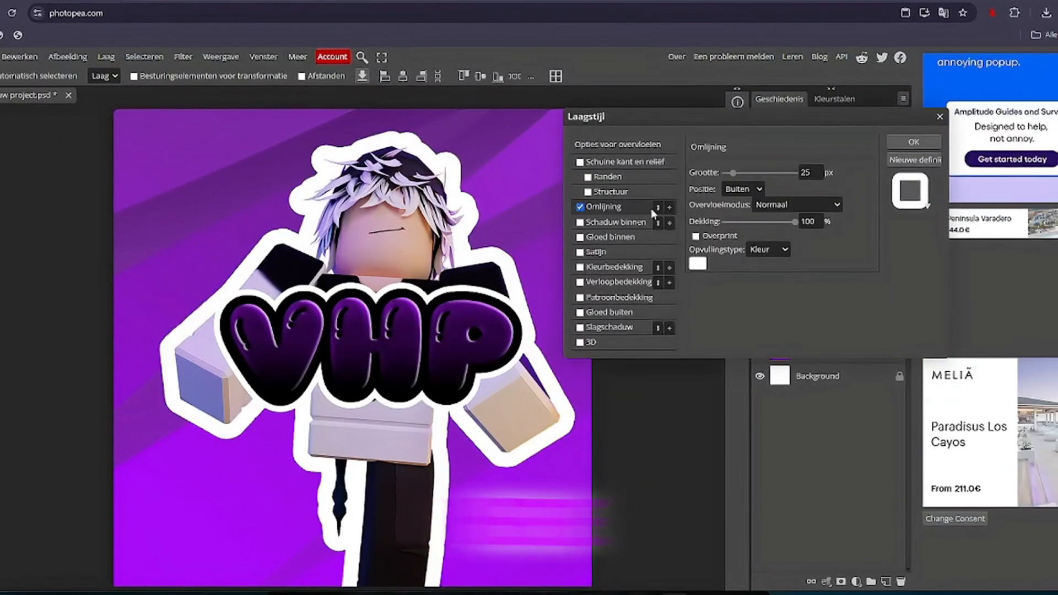
drag(733, 173, 727, 175)
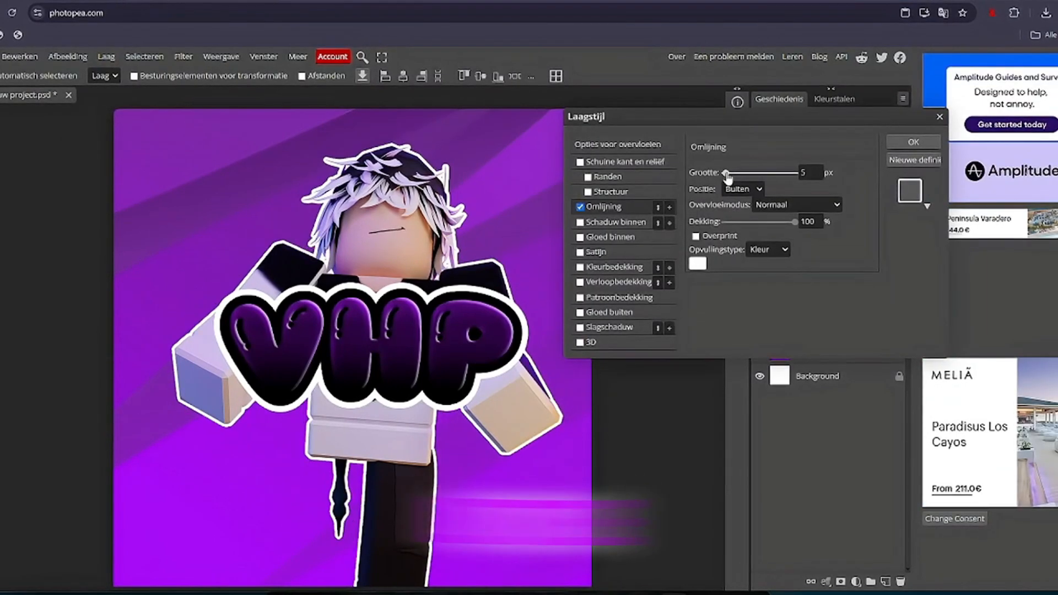
click(697, 264)
drag(253, 295, 333, 507)
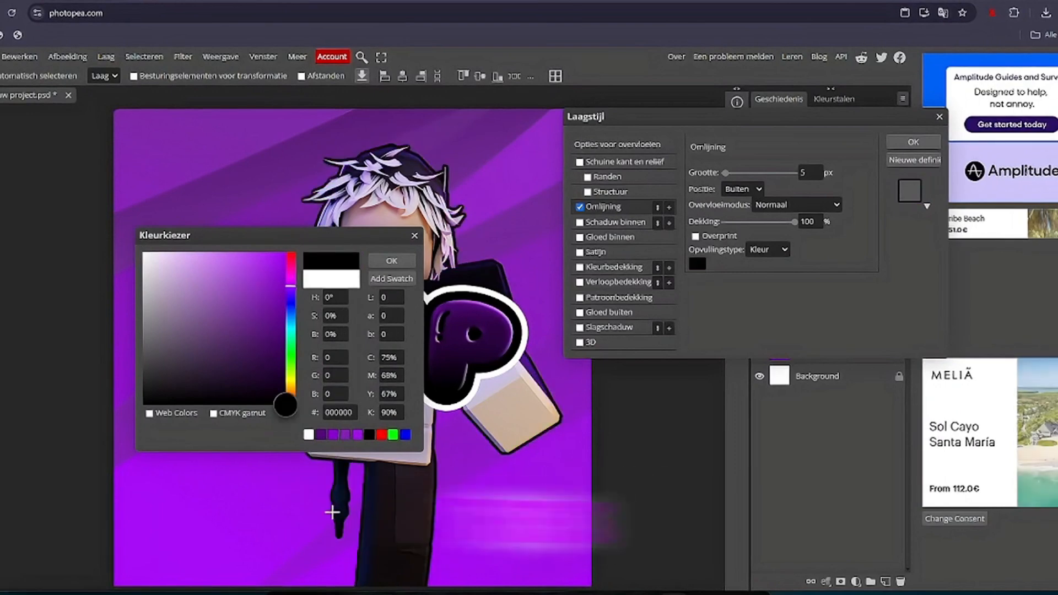
click(389, 265)
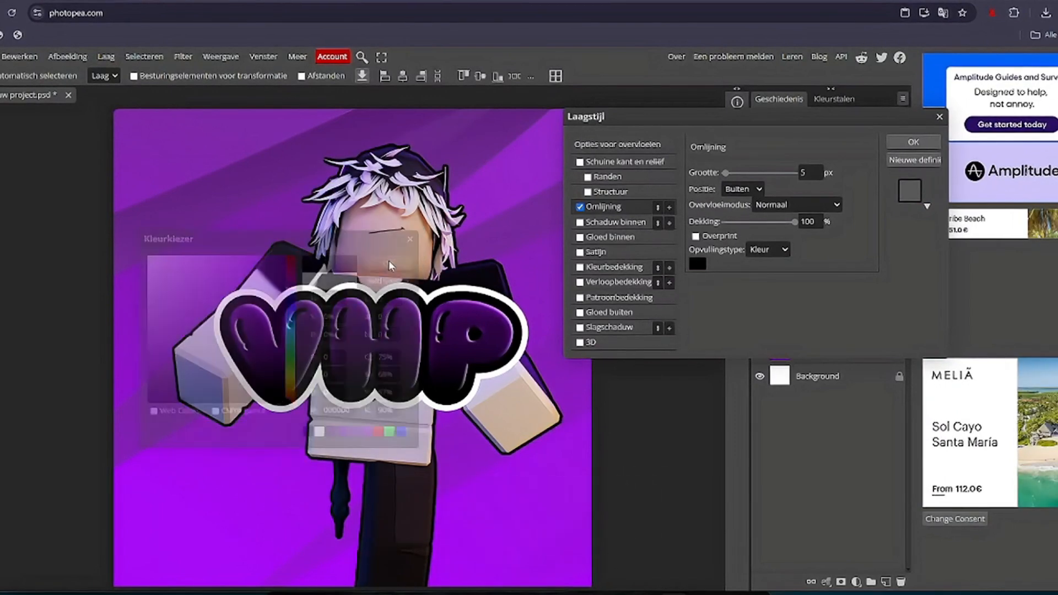
click(913, 142)
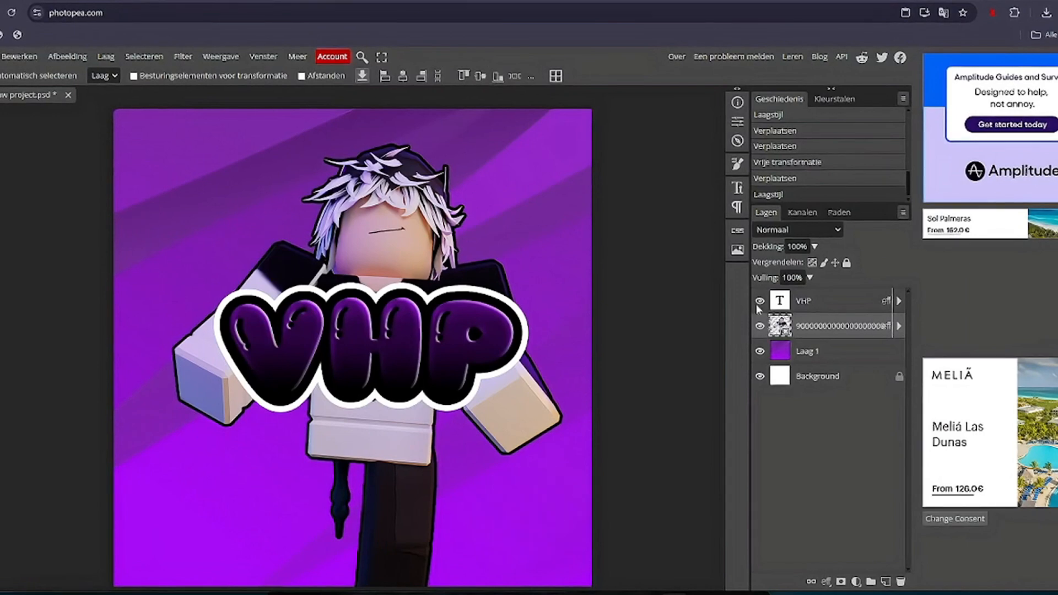
Review the character layer's blending options and close them without changing any effect
right_click(779, 301)
click(815, 268)
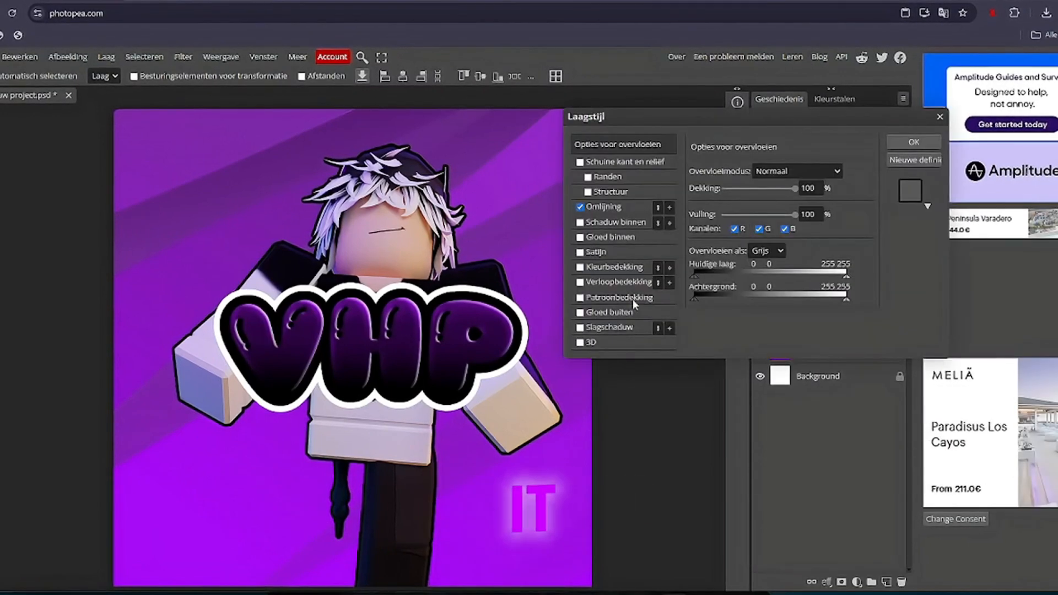
click(904, 141)
Export the project as an 800 × 800 px PNG at 100% quality and open the downloaded image
click(1, 56)
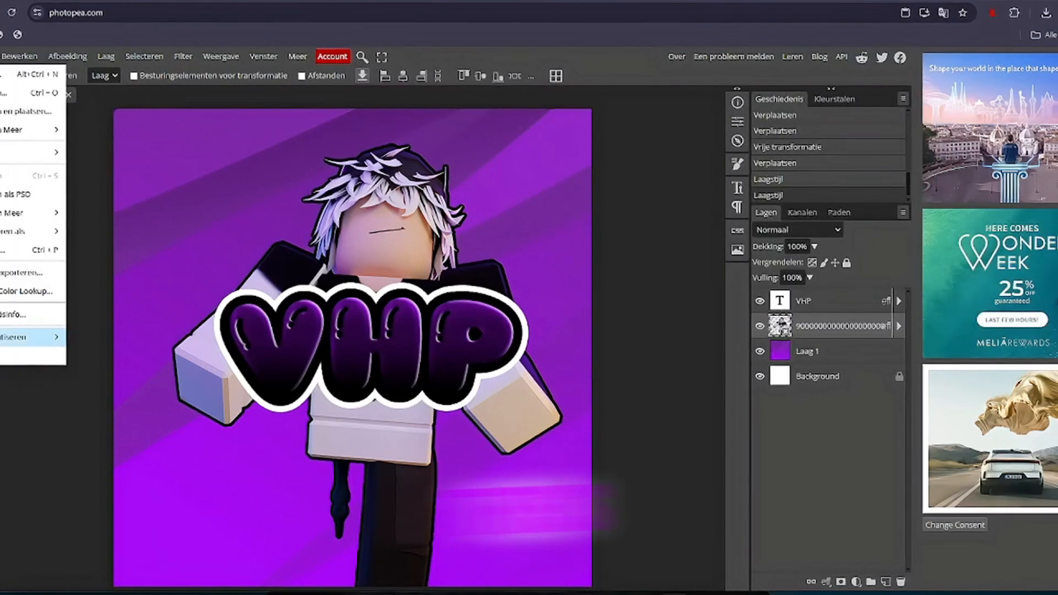
mouse_move(27, 231)
click(82, 229)
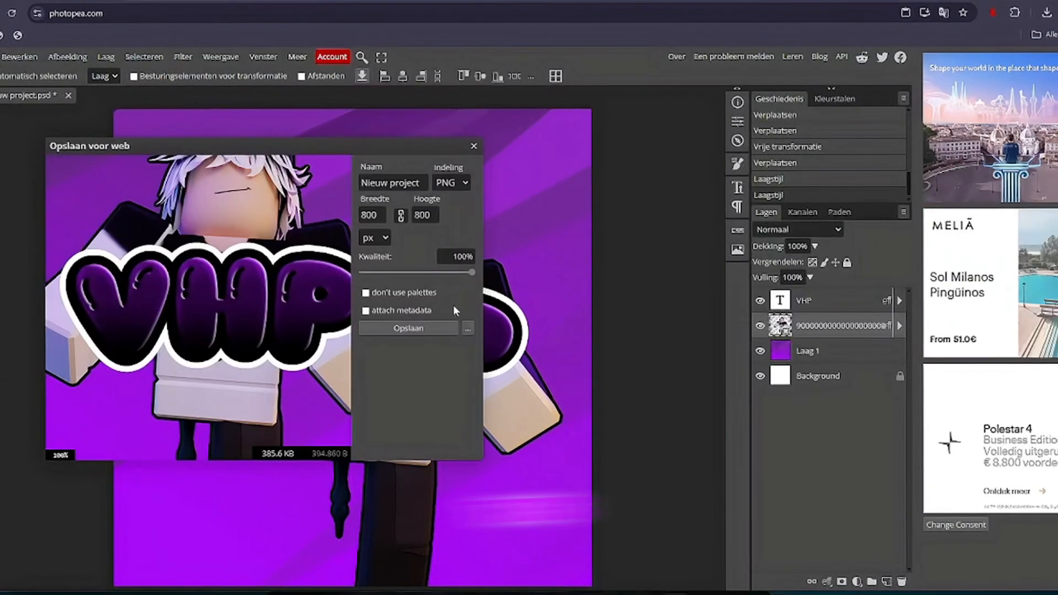
click(408, 327)
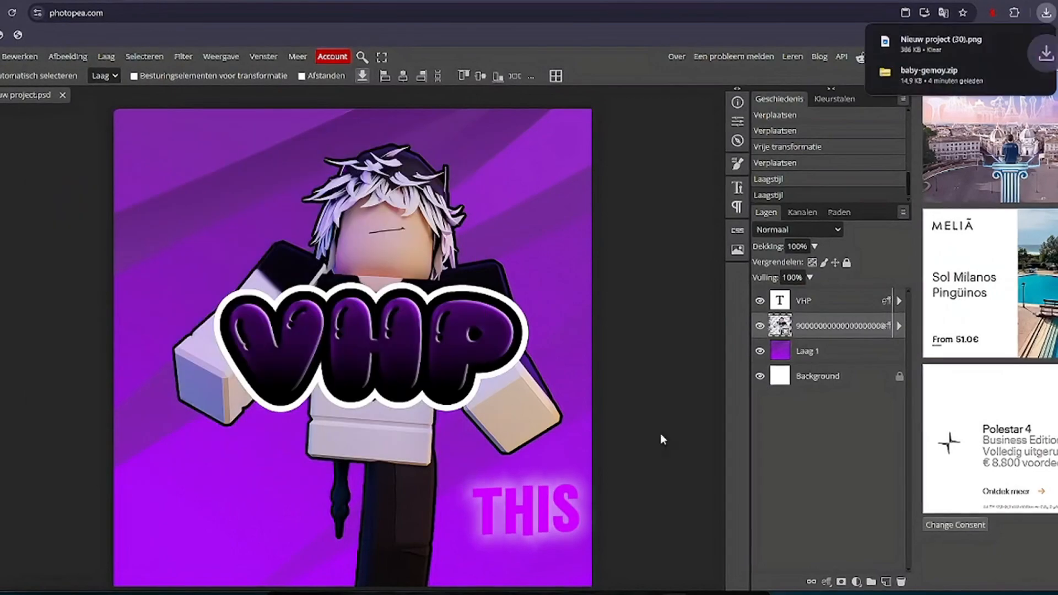
click(942, 46)
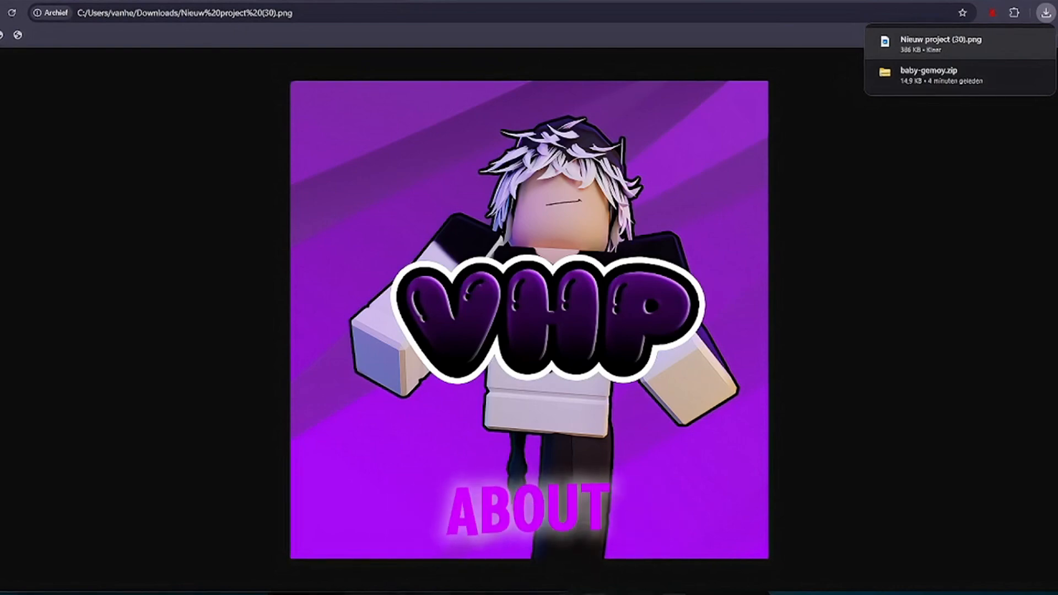
mouse_move(623, 594)
mouse_move(675, 577)
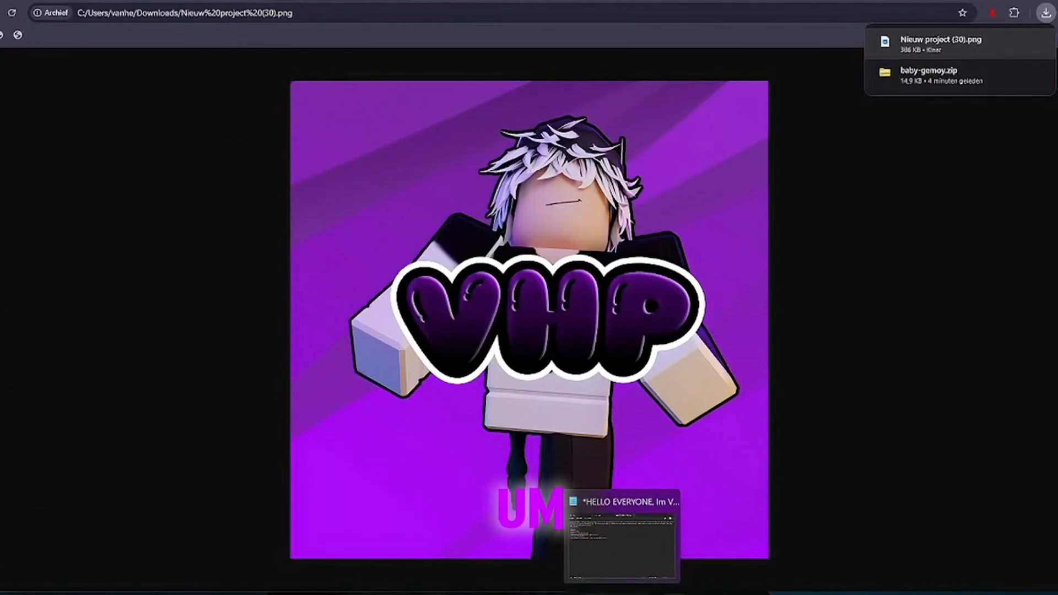